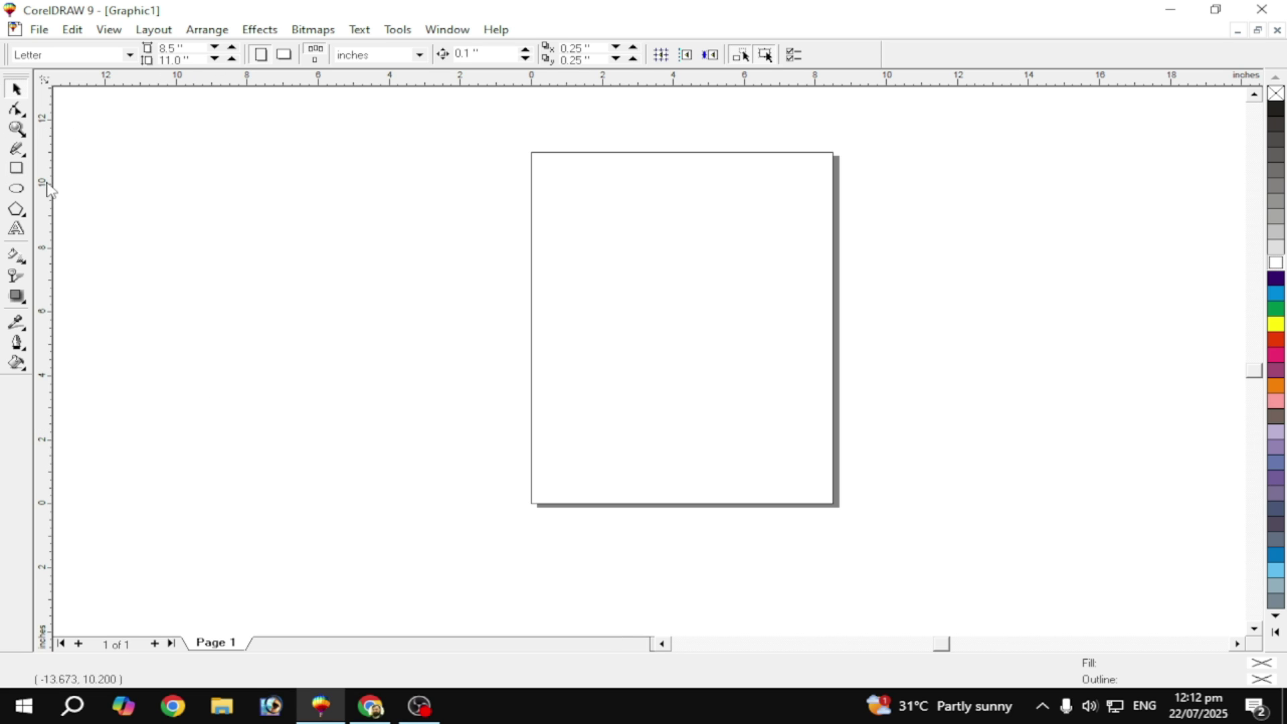
Draw an ellipse about 6.37 by 5.21 inches in the middle of the page.
{"action": "left_click", "coordinate": [16, 188]}
{"action": "left_click_drag", "start_coordinate": [564, 258], "coordinate": [629, 337]}
{"action": "left_click_drag", "start_coordinate": [679, 380], "coordinate": [795, 432]}
{"action": "left_click", "coordinate": [395, 54]}
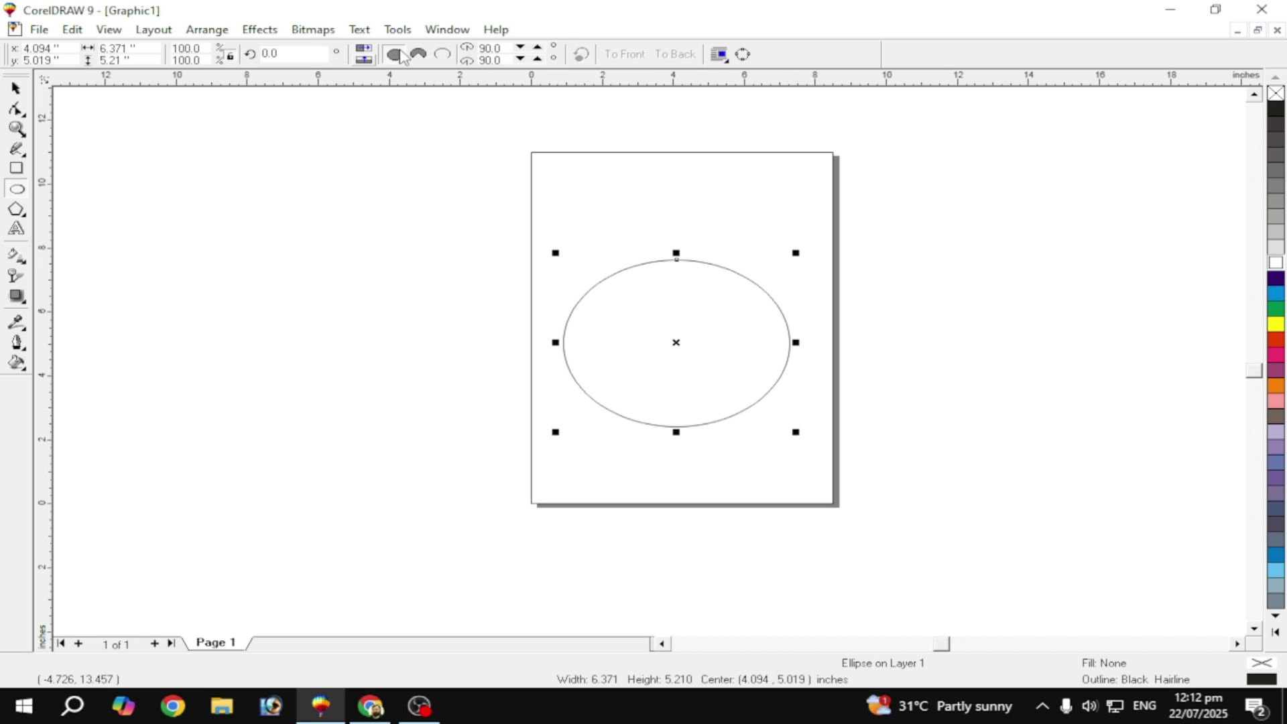
Duplicate and resize the ellipse to form nested outlines, about 8.01 by 6.55 inches outside and 6.11 by 5 inches inside.
{"action": "left_click_drag", "start_coordinate": [678, 342], "coordinate": [686, 339]}
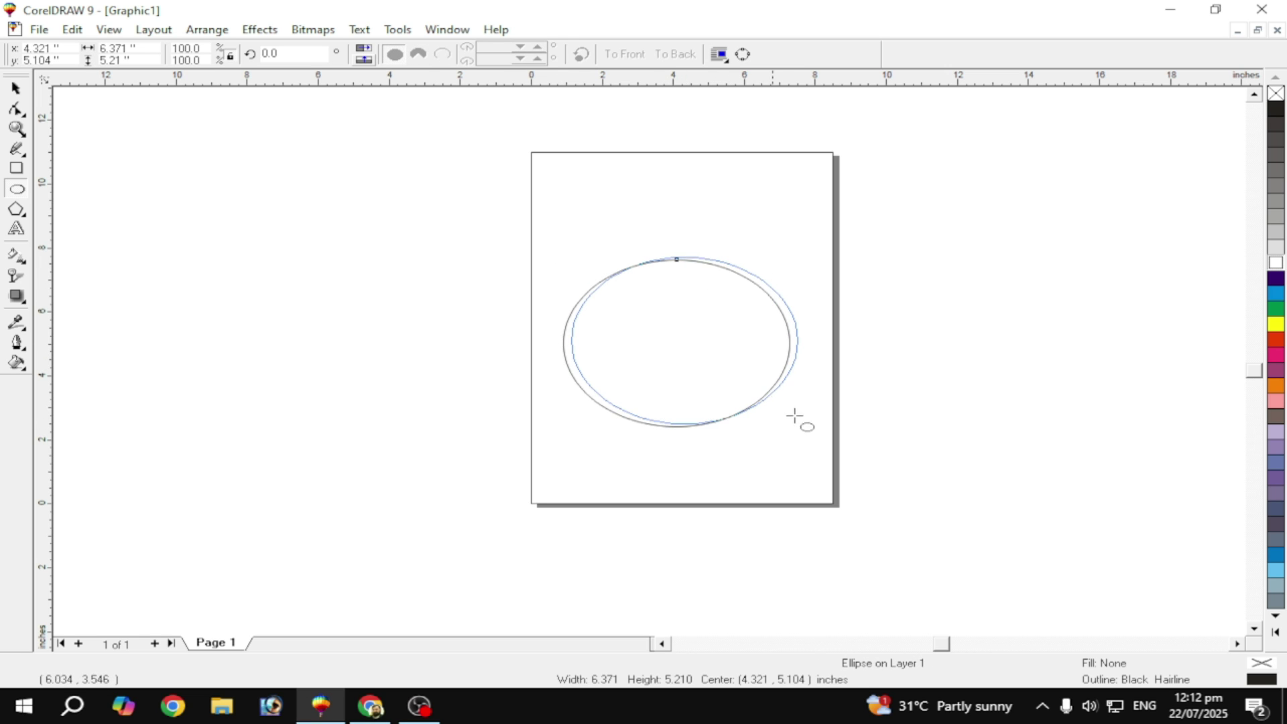
{"action": "left_click_drag", "start_coordinate": [806, 429], "coordinate": [864, 477]}
{"action": "left_click_drag", "start_coordinate": [699, 356], "coordinate": [666, 336]}
{"action": "left_click_drag", "start_coordinate": [829, 452], "coordinate": [813, 431]}
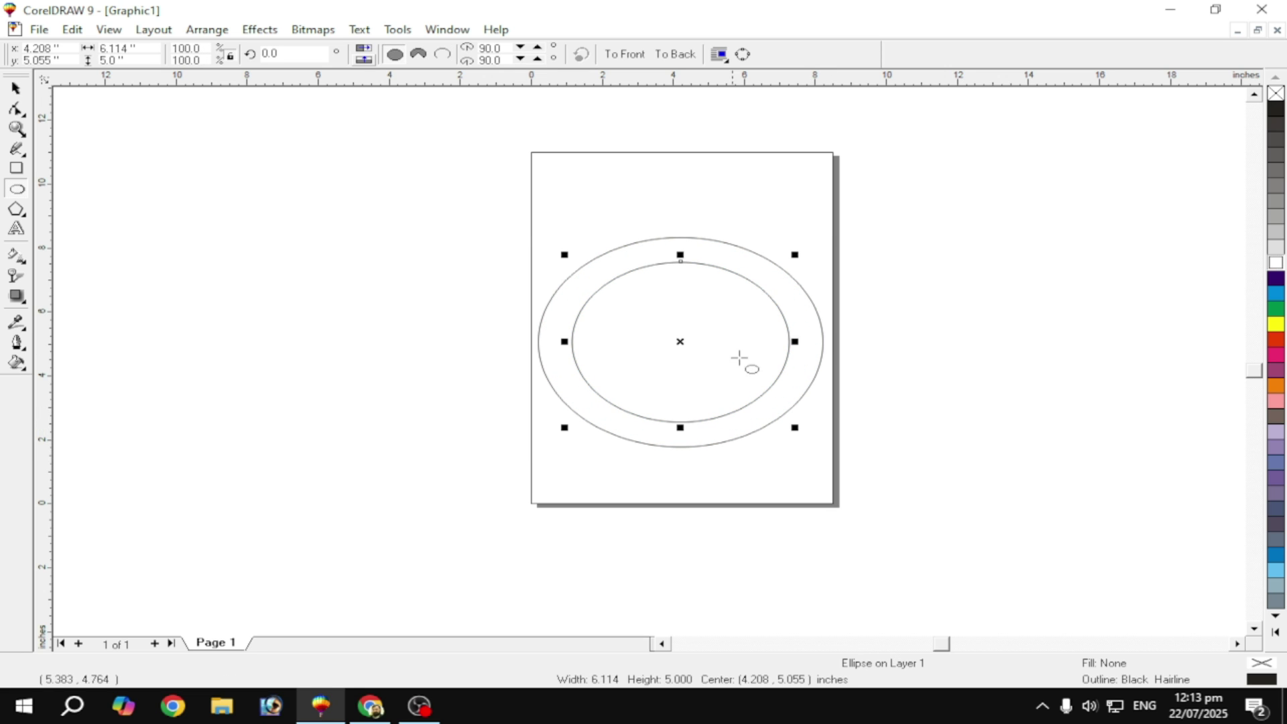
{"action": "left_click_drag", "start_coordinate": [681, 343], "coordinate": [683, 339]}
Combine the two ellipses into a single ring curve and move it off the page to the left.
{"action": "left_click", "coordinate": [604, 267]}
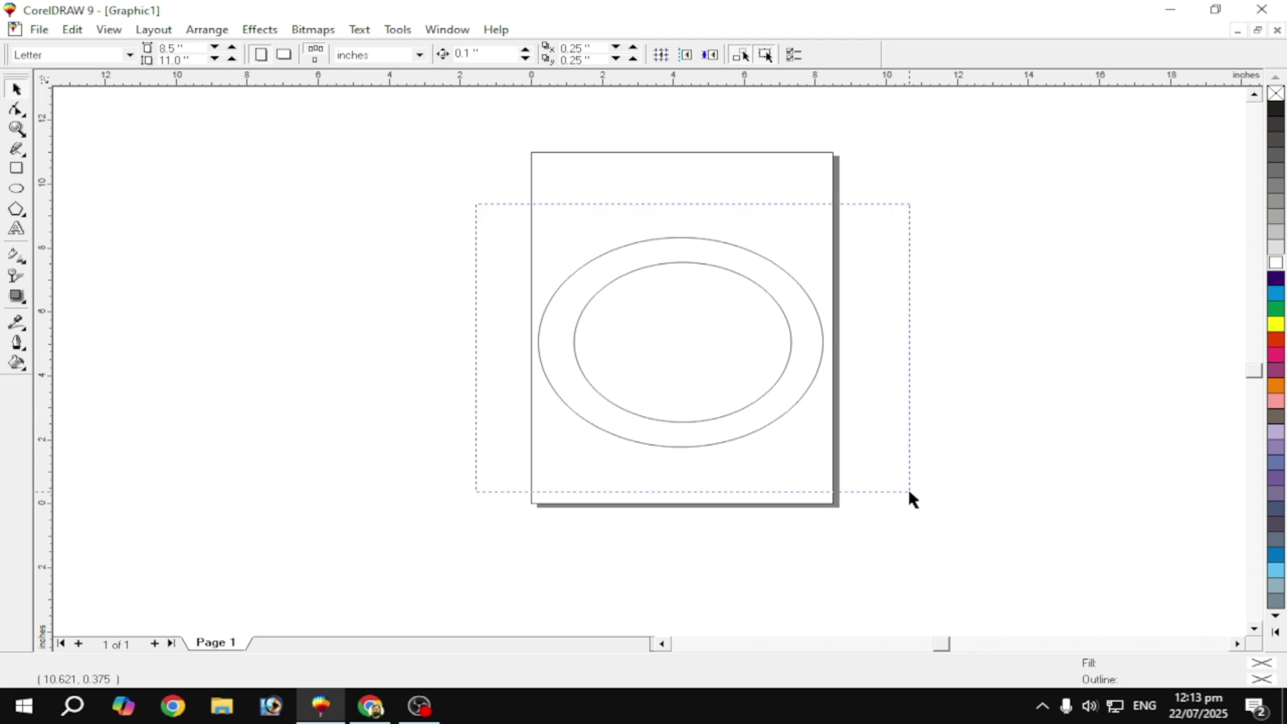
{"action": "left_click_drag", "start_coordinate": [910, 493], "coordinate": [911, 493]}
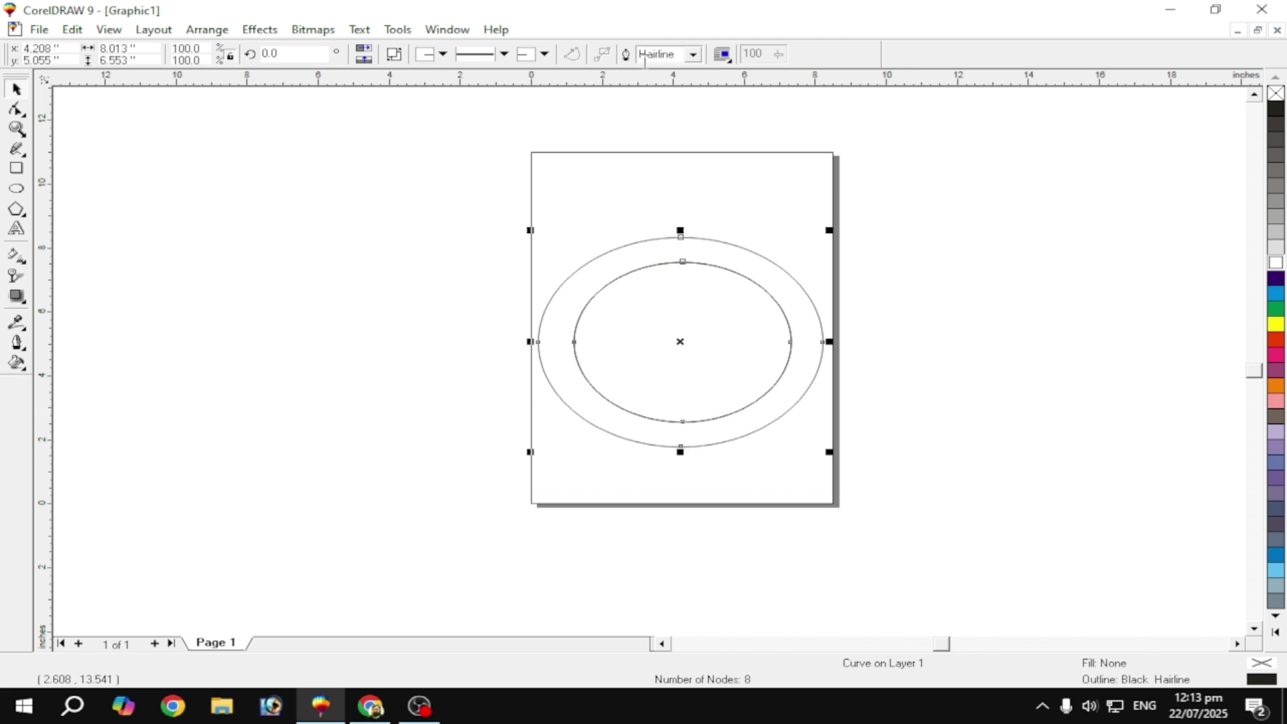
{"action": "left_click_drag", "start_coordinate": [682, 344], "coordinate": [338, 331]}
Delete the leftover ellipse on the page and move the ring back onto the page.
{"action": "left_click", "coordinate": [693, 341]}
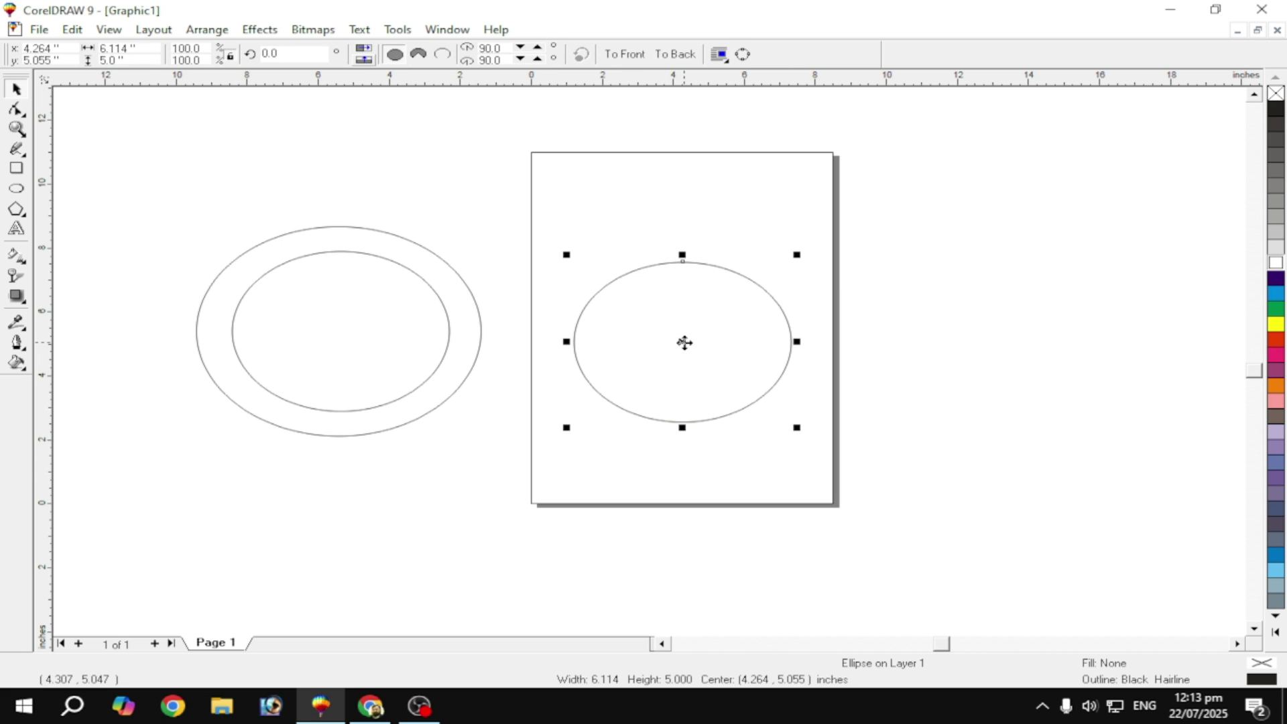
{"action": "key", "text": "Delete"}
{"action": "scroll", "coordinate": [127, 221], "scroll_direction": "up", "scroll_amount": 1}
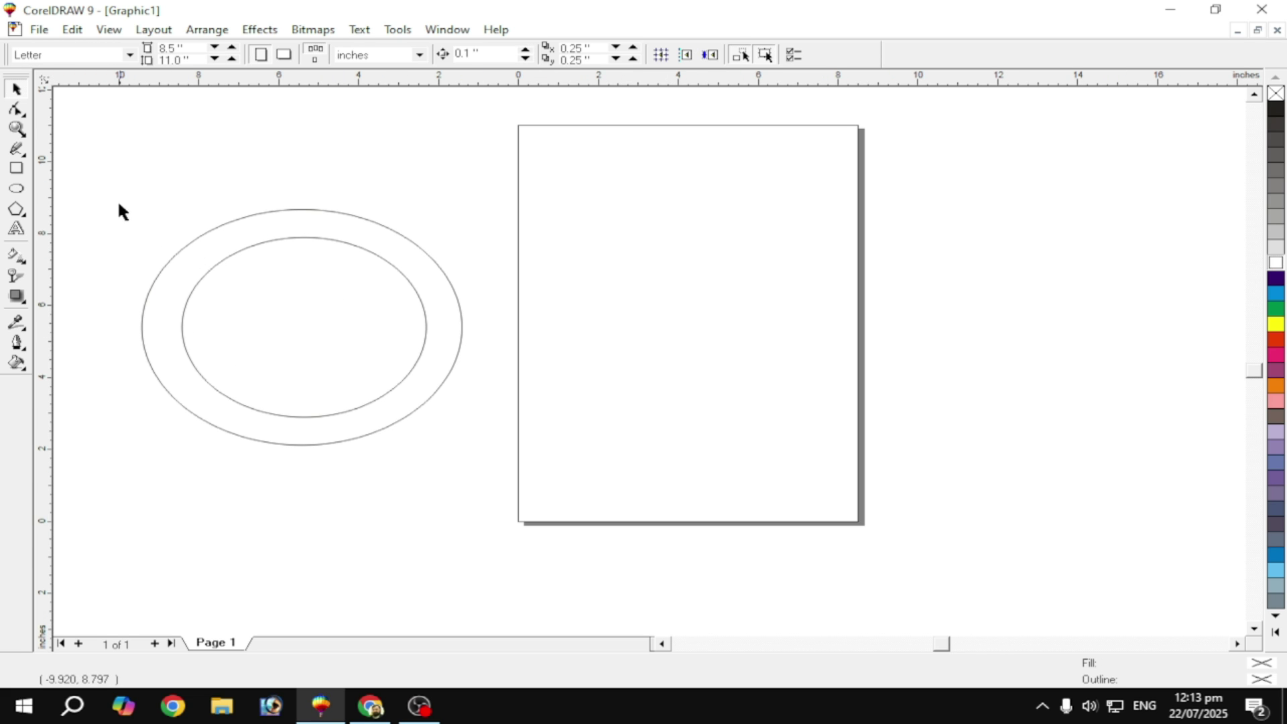
{"action": "left_click", "coordinate": [171, 282]}
{"action": "left_click_drag", "start_coordinate": [303, 326], "coordinate": [689, 336]}
{"action": "key", "text": "Escape"}
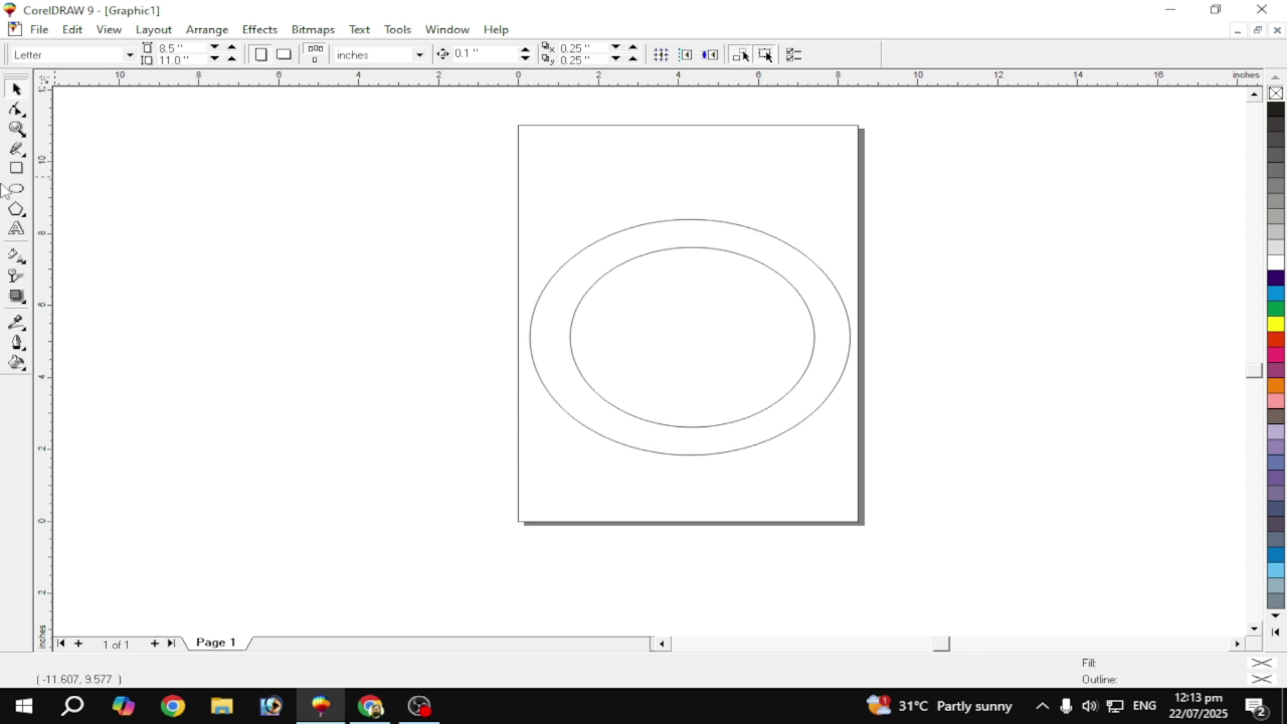
Draw a rectangle about 3.75 by 2.52 inches beside the page and convert it to curves.
{"action": "left_click", "coordinate": [16, 169]}
{"action": "left_click_drag", "start_coordinate": [200, 216], "coordinate": [348, 305]}
{"action": "left_click", "coordinate": [16, 111]}
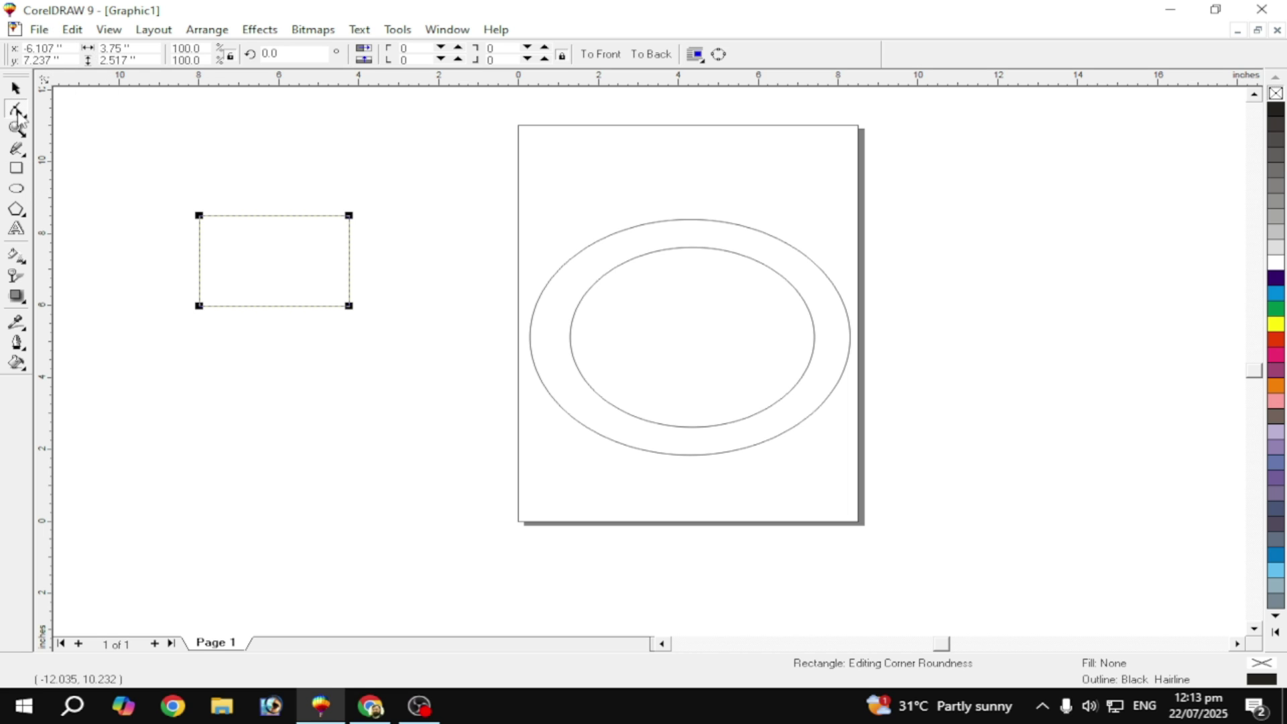
{"action": "key", "text": "ctrl+q"}
Delete the rectangle's upper-left node and bend the resulting diagonal edge outward into an arc.
{"action": "key", "text": "Delete"}
{"action": "left_click", "coordinate": [283, 254]}
{"action": "left_click", "coordinate": [155, 54]}
{"action": "left_click_drag", "start_coordinate": [271, 235], "coordinate": [250, 229]}
{"action": "left_click_drag", "start_coordinate": [347, 309], "coordinate": [346, 313]}
{"action": "left_click", "coordinate": [18, 89]}
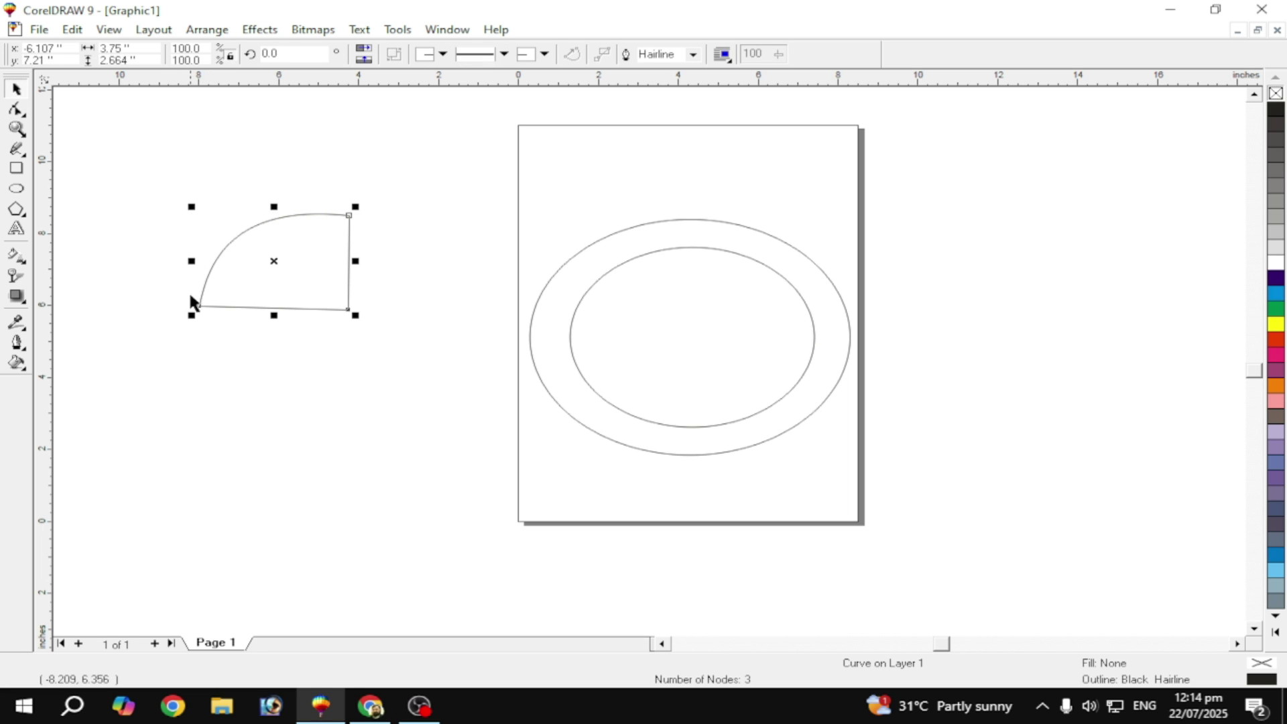
Shrink the quarter wedge, move it into the ring's upper-left quarter and adjust its nodes to fit the inner edge.
{"action": "left_click_drag", "start_coordinate": [192, 208], "coordinate": [207, 218]}
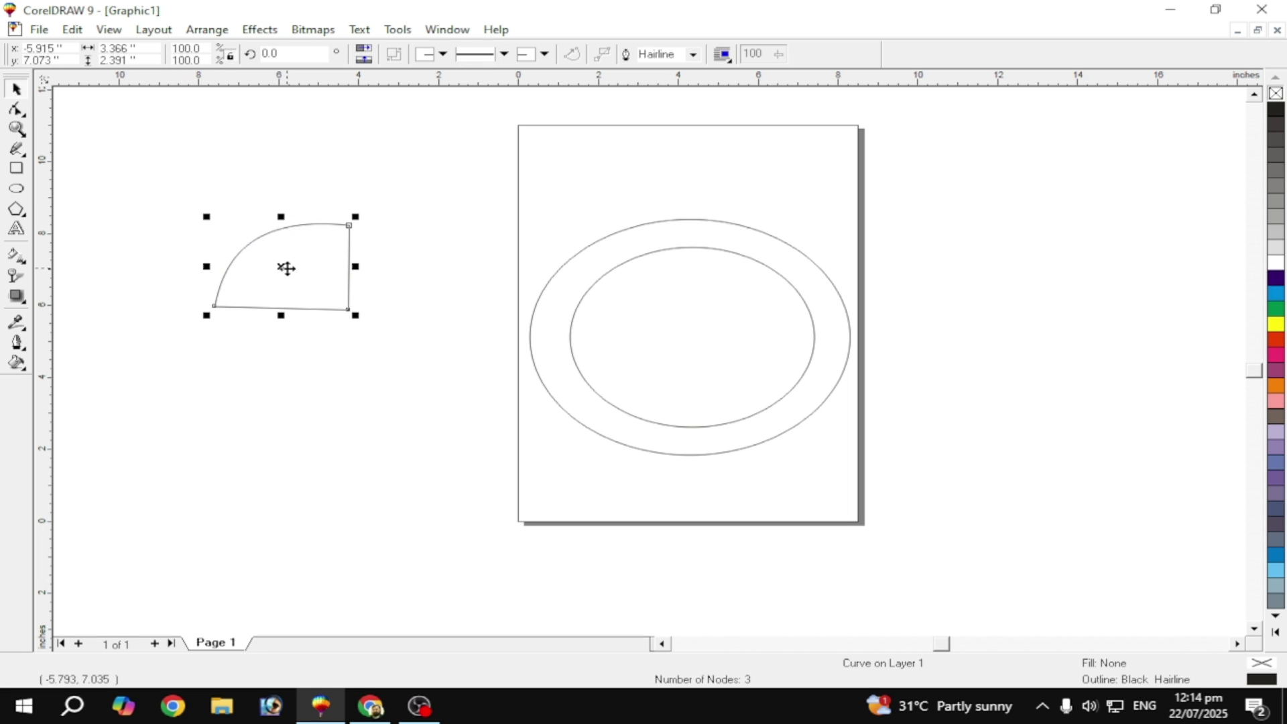
{"action": "left_click_drag", "start_coordinate": [278, 268], "coordinate": [646, 294]}
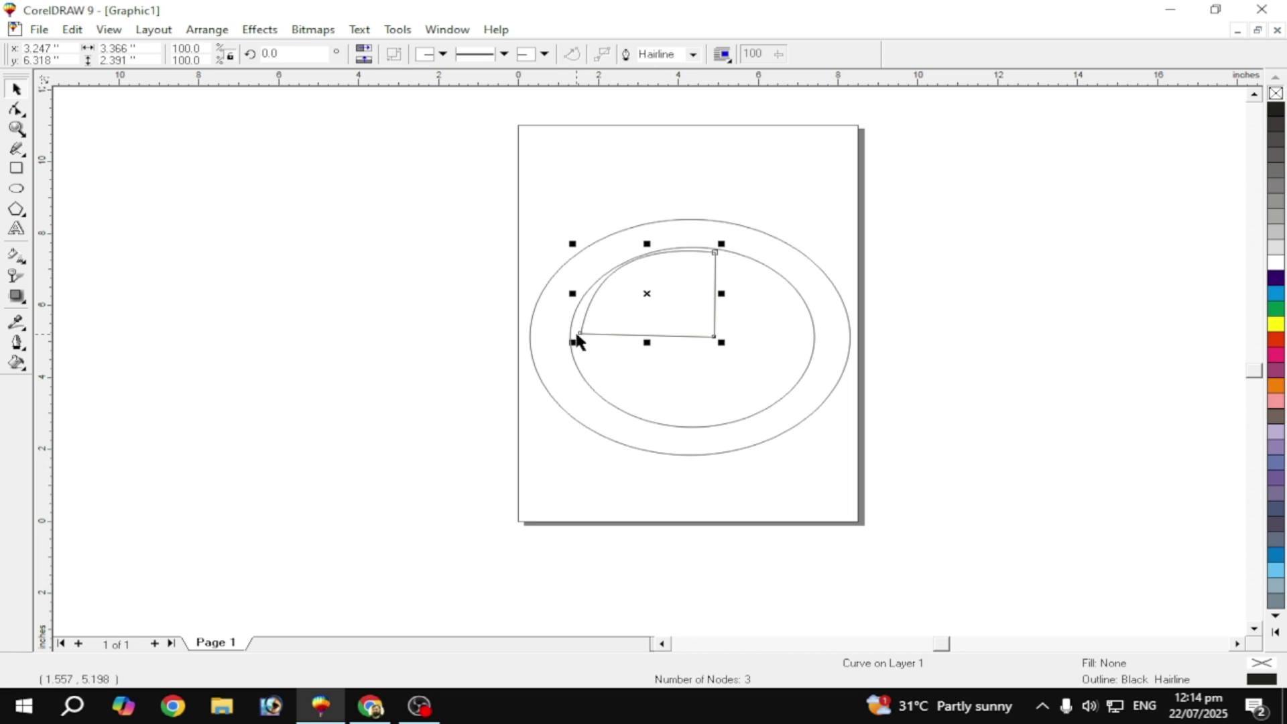
{"action": "left_click_drag", "start_coordinate": [577, 335], "coordinate": [575, 339]}
{"action": "left_click_drag", "start_coordinate": [714, 253], "coordinate": [715, 248]}
{"action": "left_click_drag", "start_coordinate": [567, 339], "coordinate": [565, 339]}
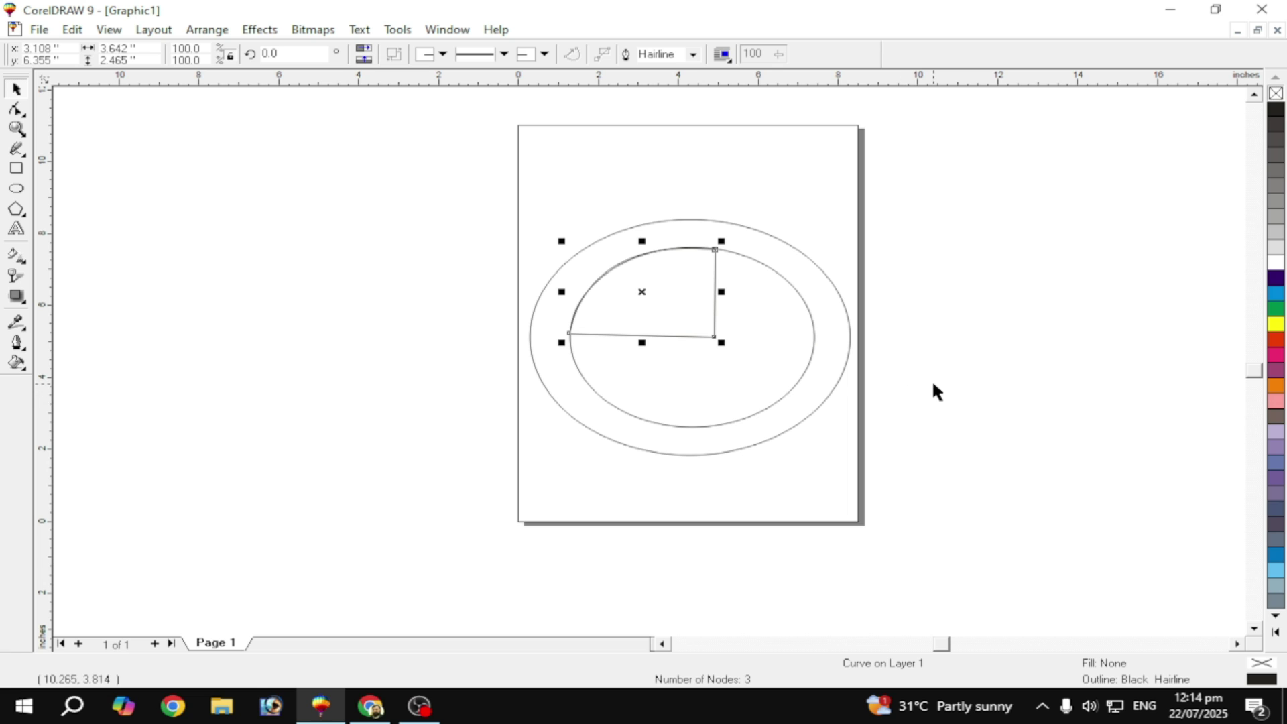
{"action": "left_click_drag", "start_coordinate": [713, 337], "coordinate": [714, 343]}
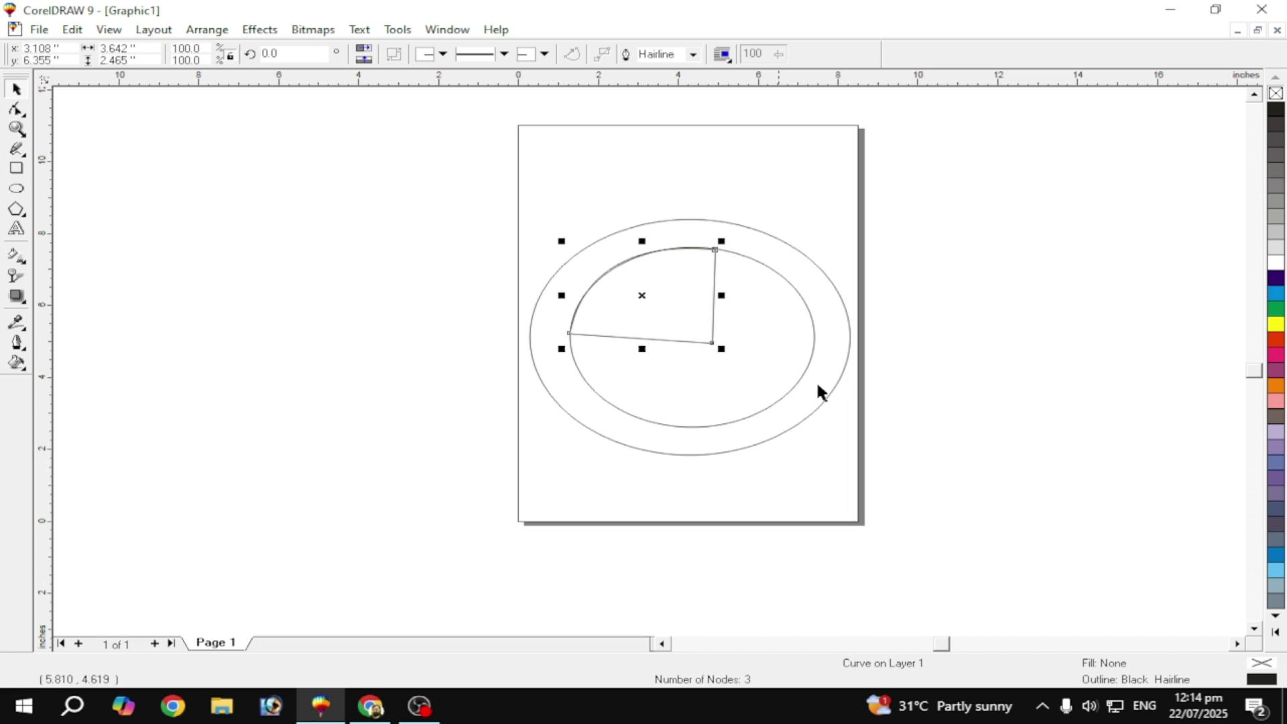
{"action": "left_click", "coordinate": [984, 424]}
Duplicate the quarter wedge, mirror the copy horizontally and vertically, and fit it into the ring's lower-right quarter.
{"action": "left_click", "coordinate": [606, 295]}
{"action": "left_click_drag", "start_coordinate": [645, 295], "coordinate": [486, 424]}
{"action": "left_click", "coordinate": [364, 61]}
{"action": "left_click", "coordinate": [364, 49]}
{"action": "left_click_drag", "start_coordinate": [480, 425], "coordinate": [811, 370]}
{"action": "key", "text": "F10"}
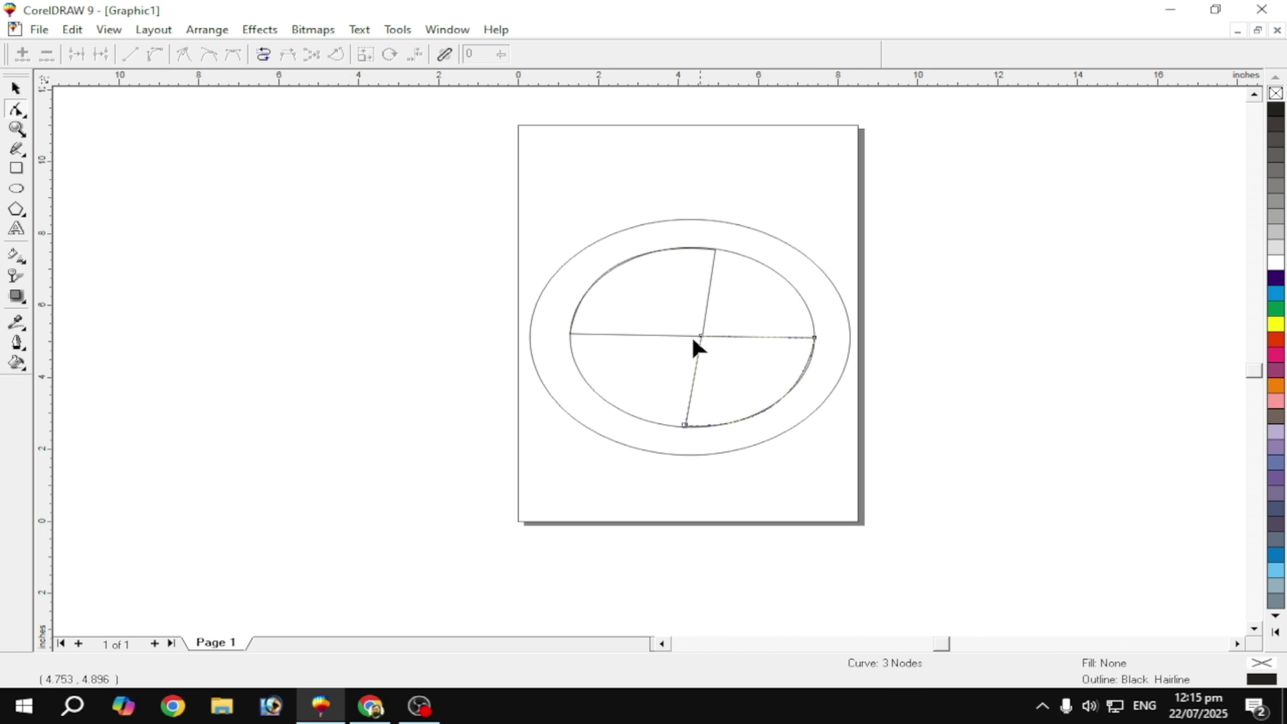
{"action": "key", "text": "space"}
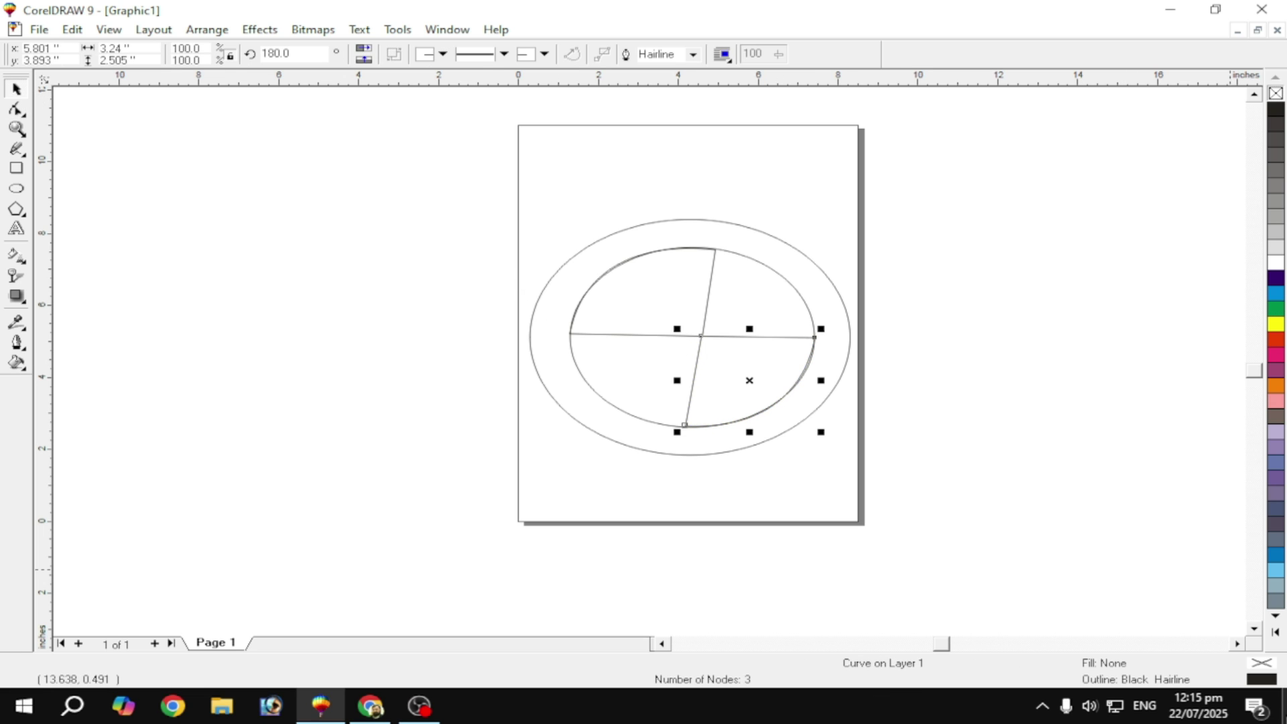
Fill both the upper-left and lower-right quarter wedges with cyan.
{"action": "left_click", "coordinate": [669, 325]}
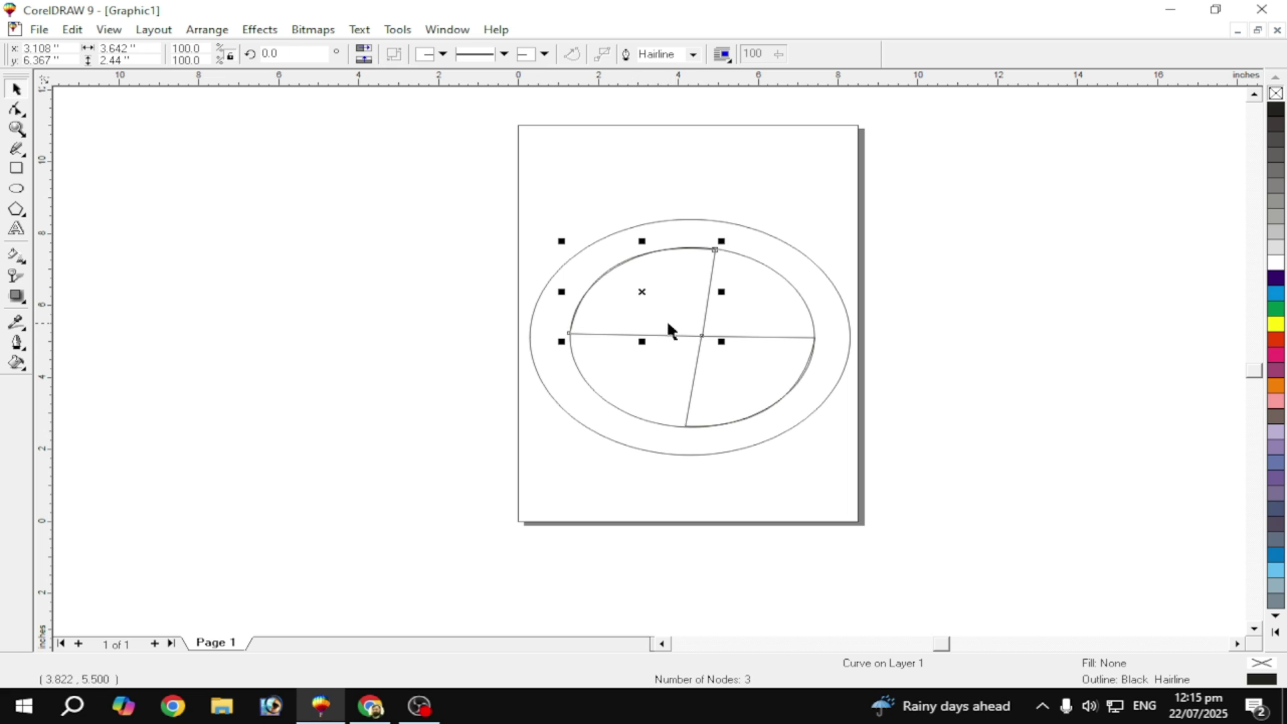
{"action": "left_click", "coordinate": [1276, 293]}
{"action": "left_click", "coordinate": [766, 374]}
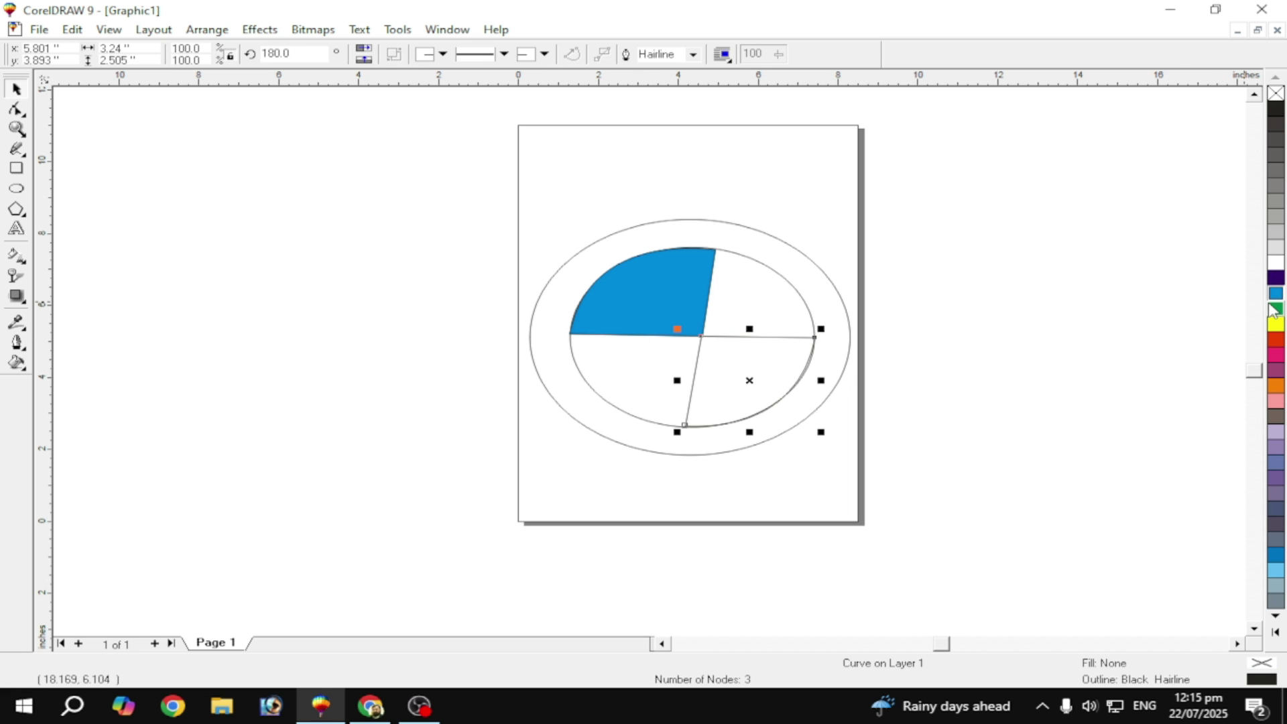
{"action": "left_click", "coordinate": [1276, 293]}
{"action": "left_click", "coordinate": [1012, 397]}
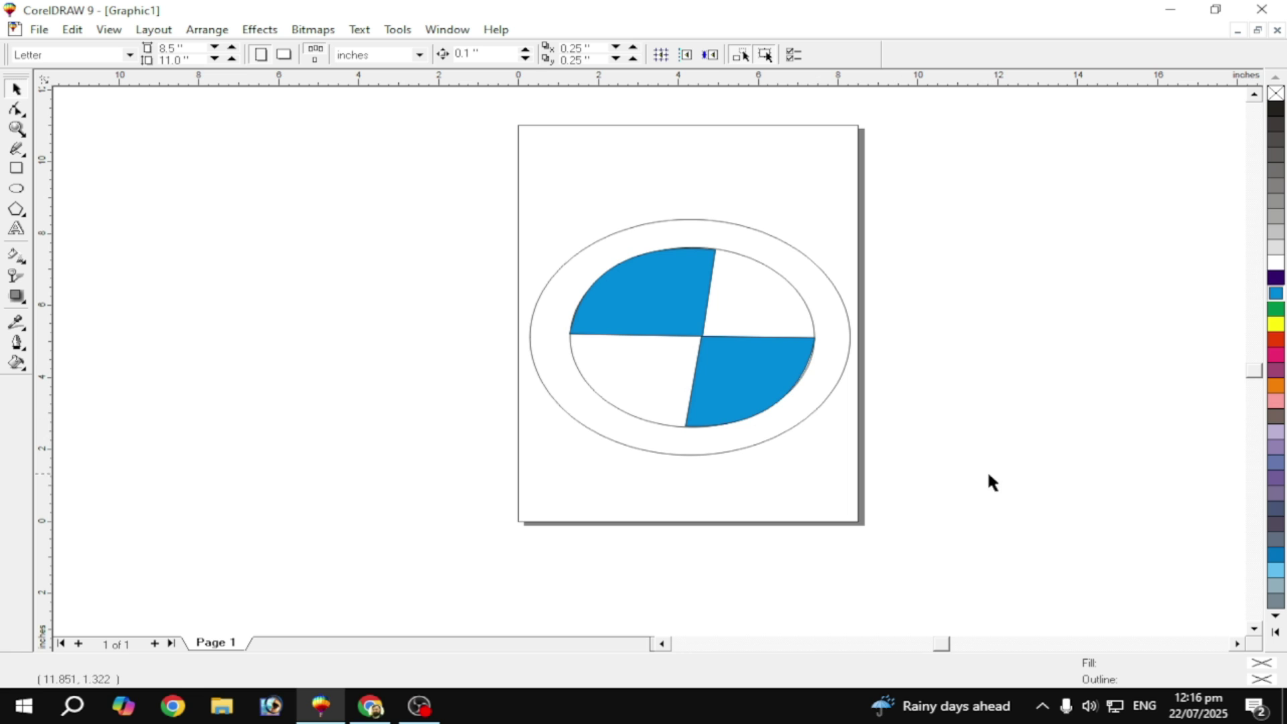
Reshape the lower-right wedge's arc so it follows the ring's inner edge.
{"action": "left_click", "coordinate": [810, 368]}
{"action": "left_click", "coordinate": [809, 364]}
{"action": "key", "text": "F10"}
{"action": "left_click_drag", "start_coordinate": [808, 366], "coordinate": [809, 367]}
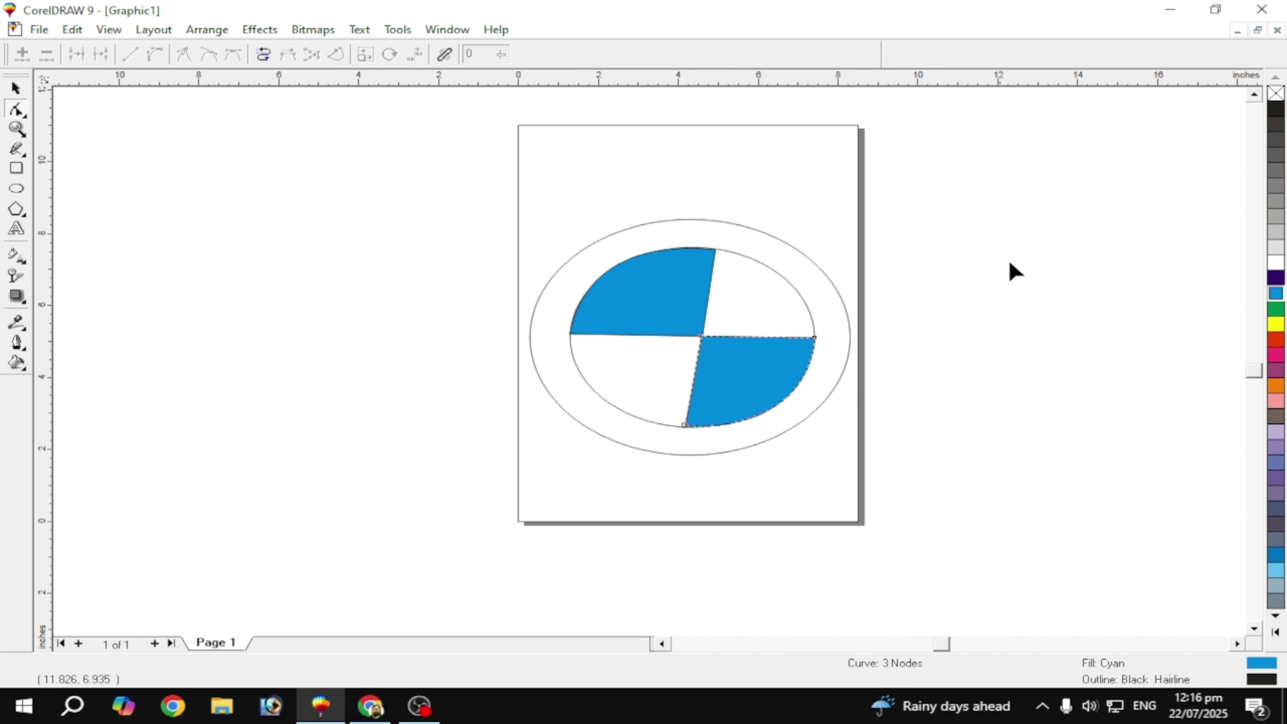
{"action": "left_click", "coordinate": [16, 88]}
{"action": "left_click", "coordinate": [1028, 374]}
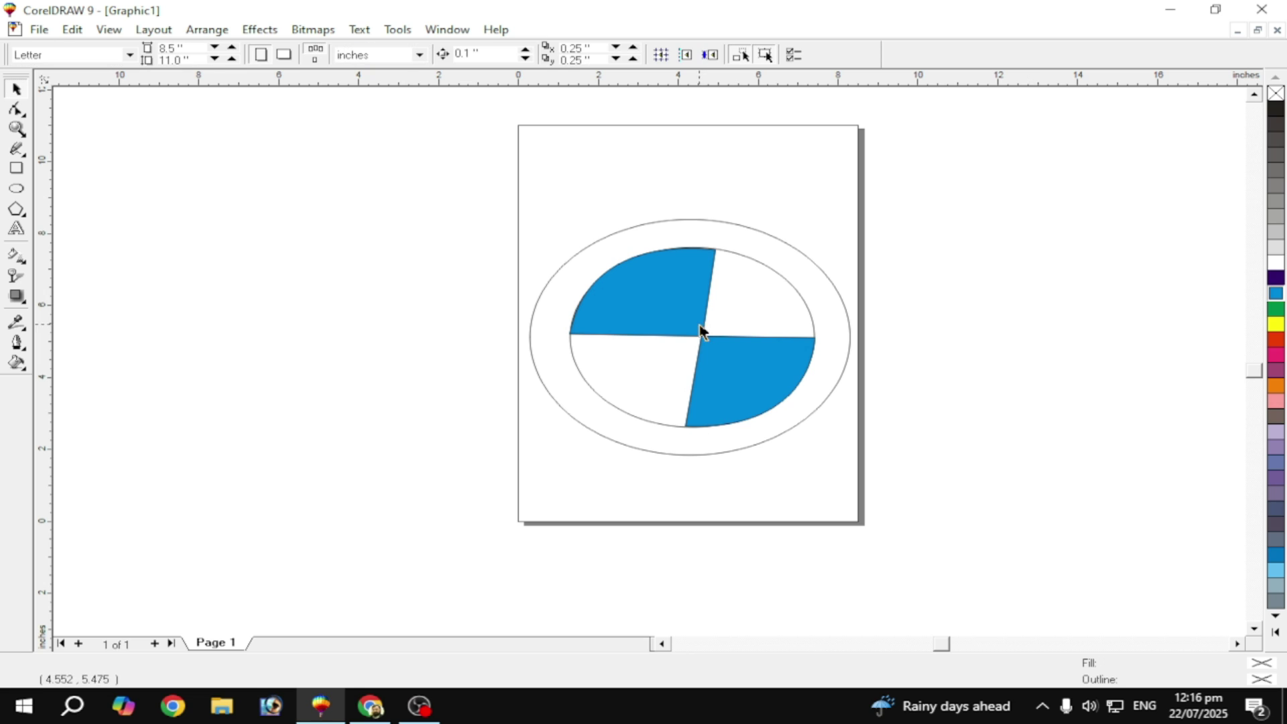
Fill the ring curve with black.
{"action": "left_click", "coordinate": [799, 416]}
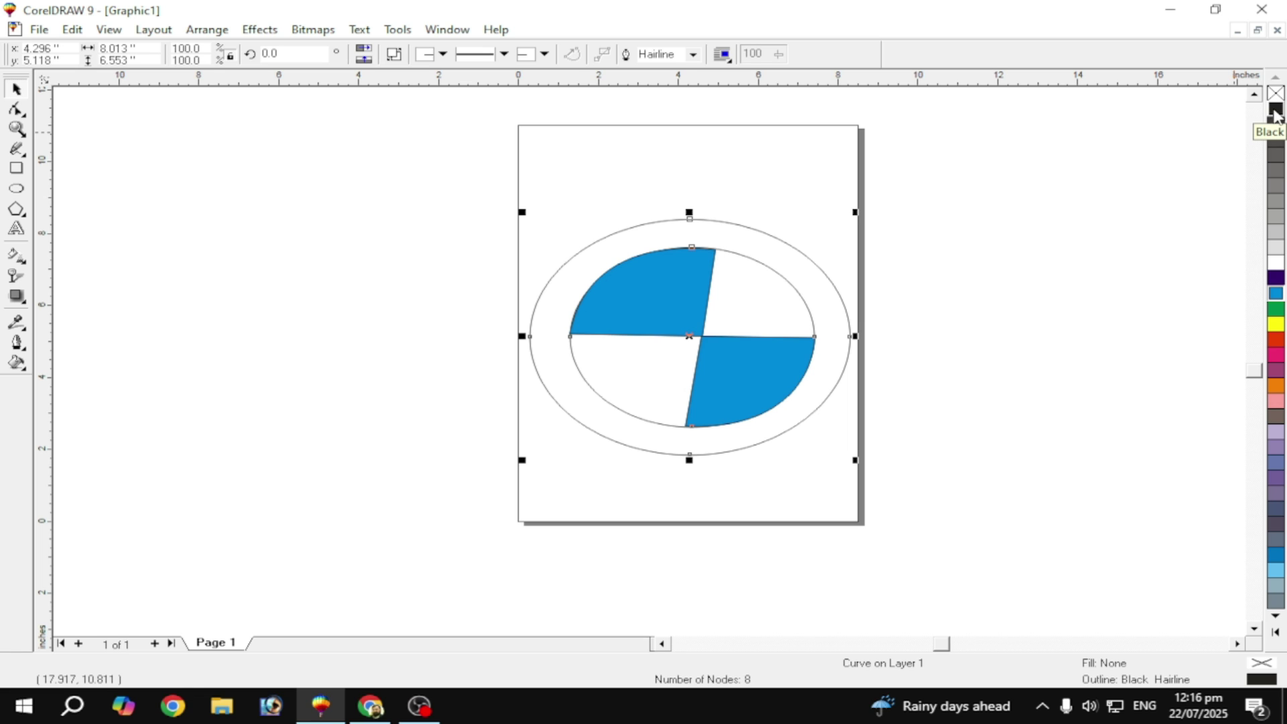
{"action": "left_click", "coordinate": [1275, 111]}
{"action": "left_click", "coordinate": [937, 432]}
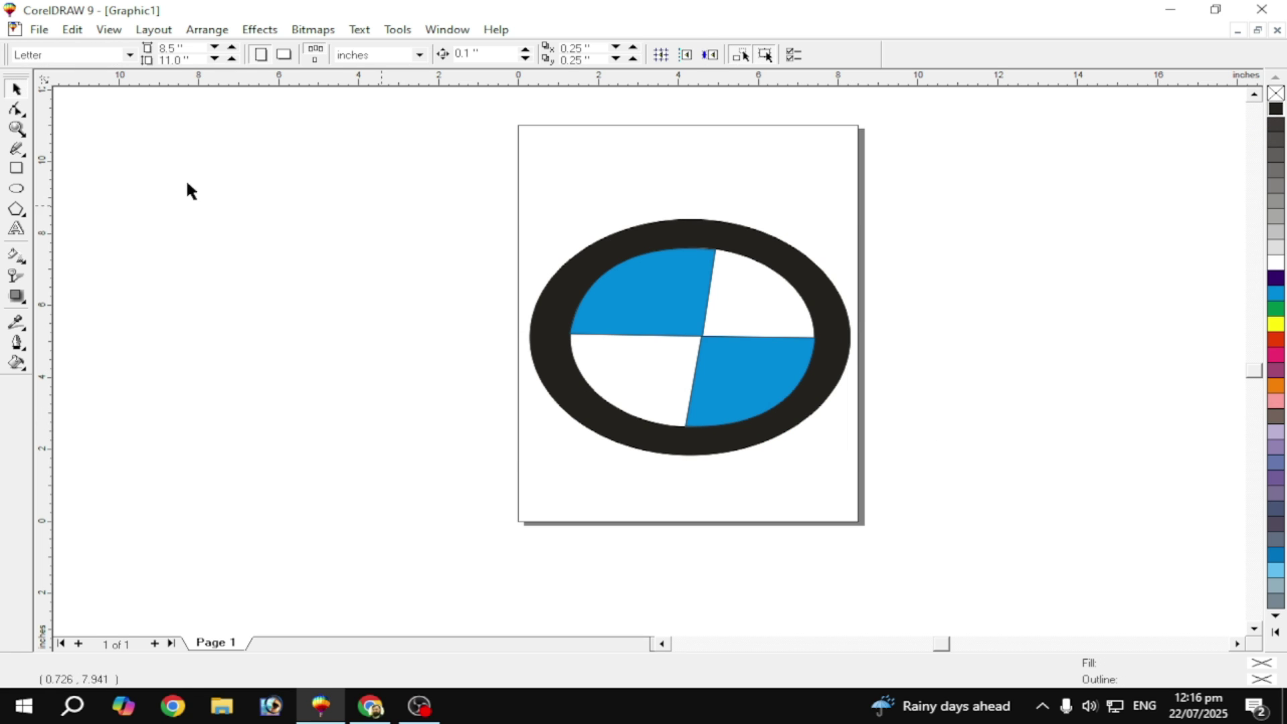
Add the artistic text "BMW" beside the page and enlarge it to about 96 points.
{"action": "left_click", "coordinate": [16, 229]}
{"action": "left_click", "coordinate": [169, 241]}
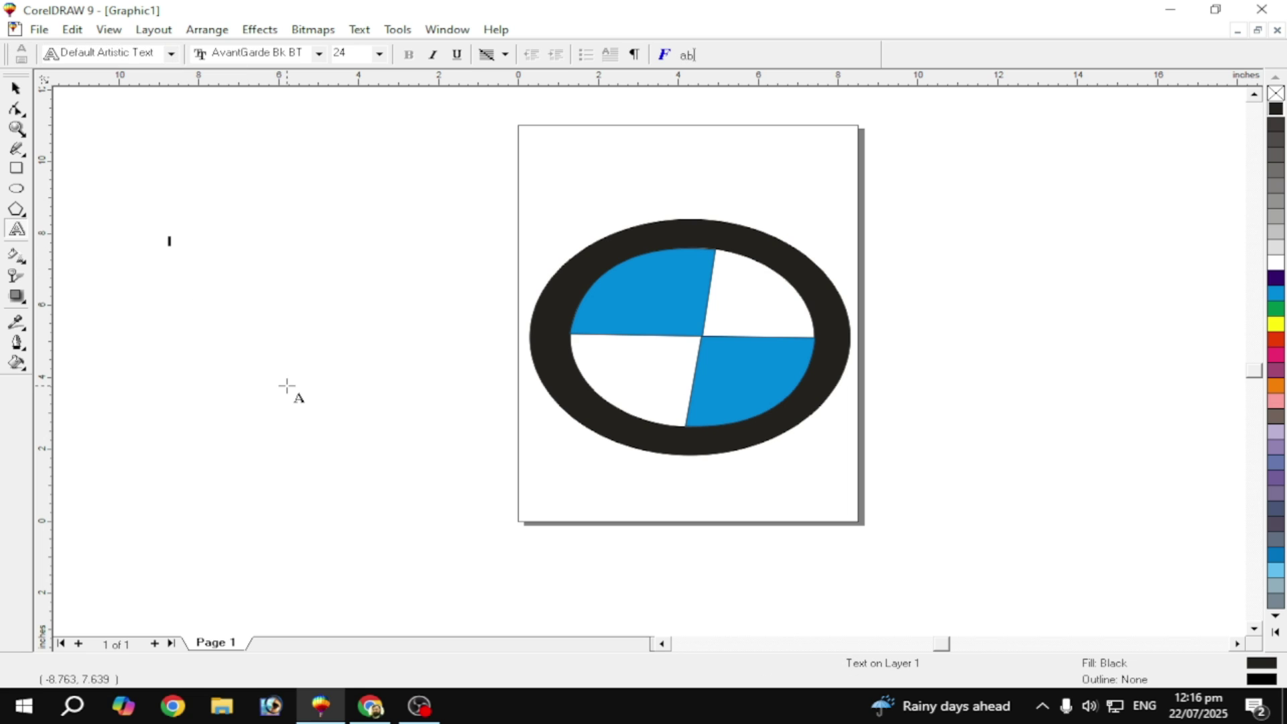
{"action": "type", "text": "BMW"}
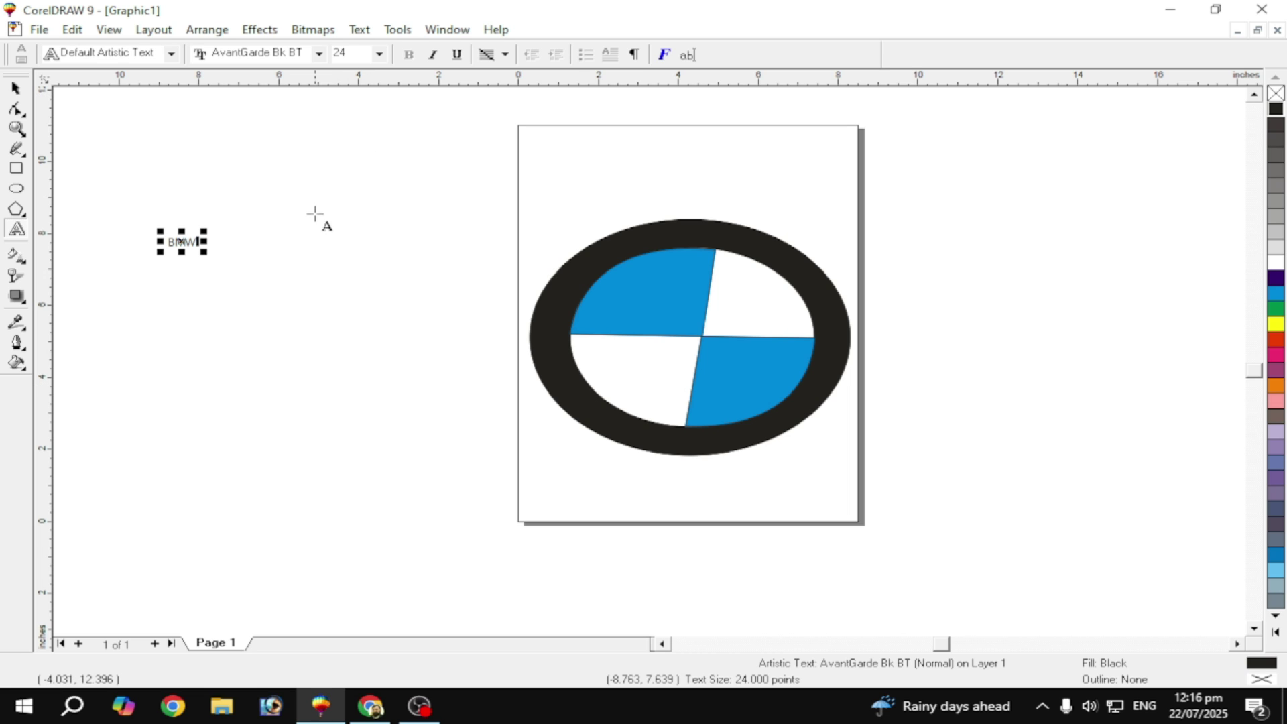
{"action": "left_click_drag", "start_coordinate": [203, 250], "coordinate": [290, 330]}
{"action": "left_click_drag", "start_coordinate": [227, 258], "coordinate": [240, 265]}
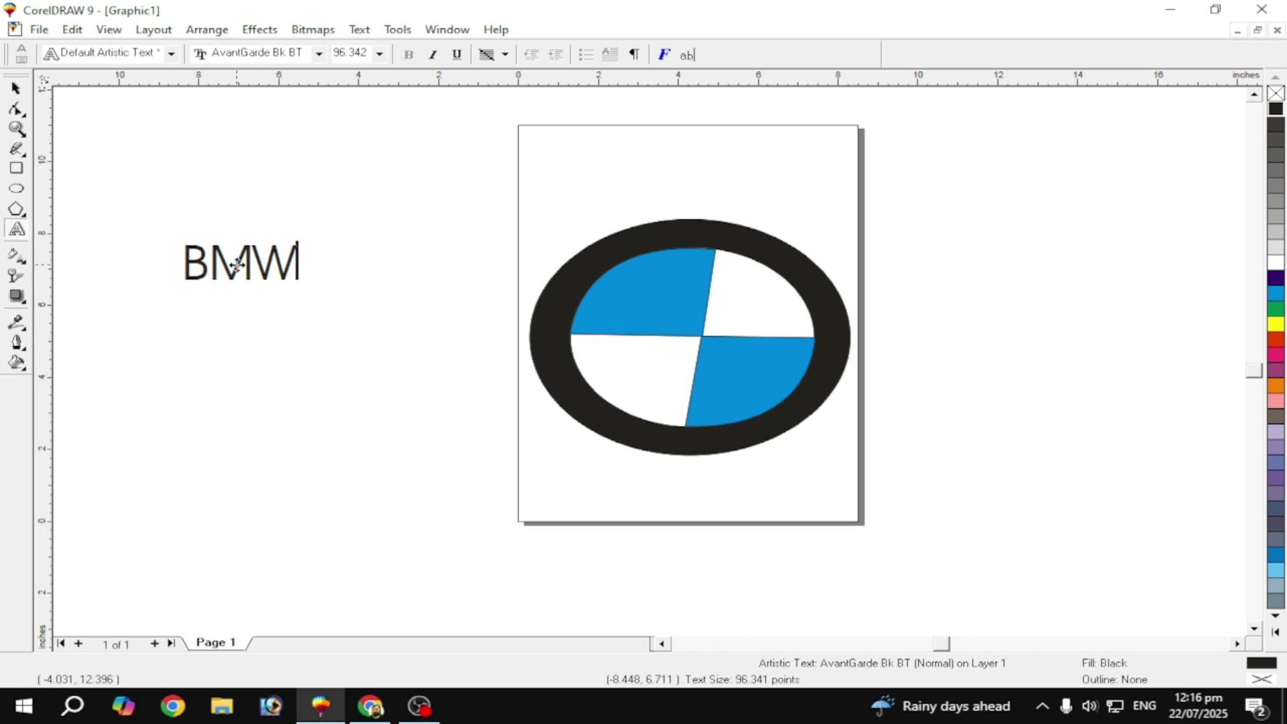
Move the BMW text onto the upper part of the black ring and set its fill and outline to white.
{"action": "left_click_drag", "start_coordinate": [572, 277], "coordinate": [683, 234]}
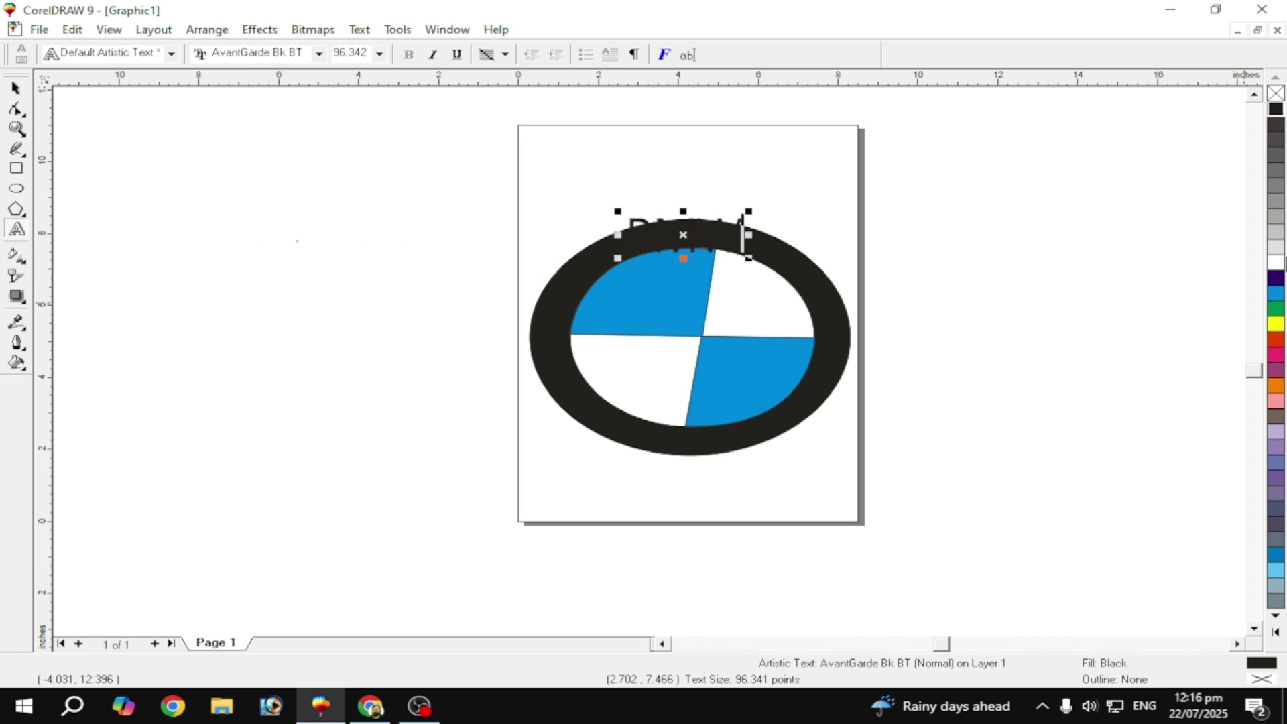
{"action": "left_click", "coordinate": [1275, 264]}
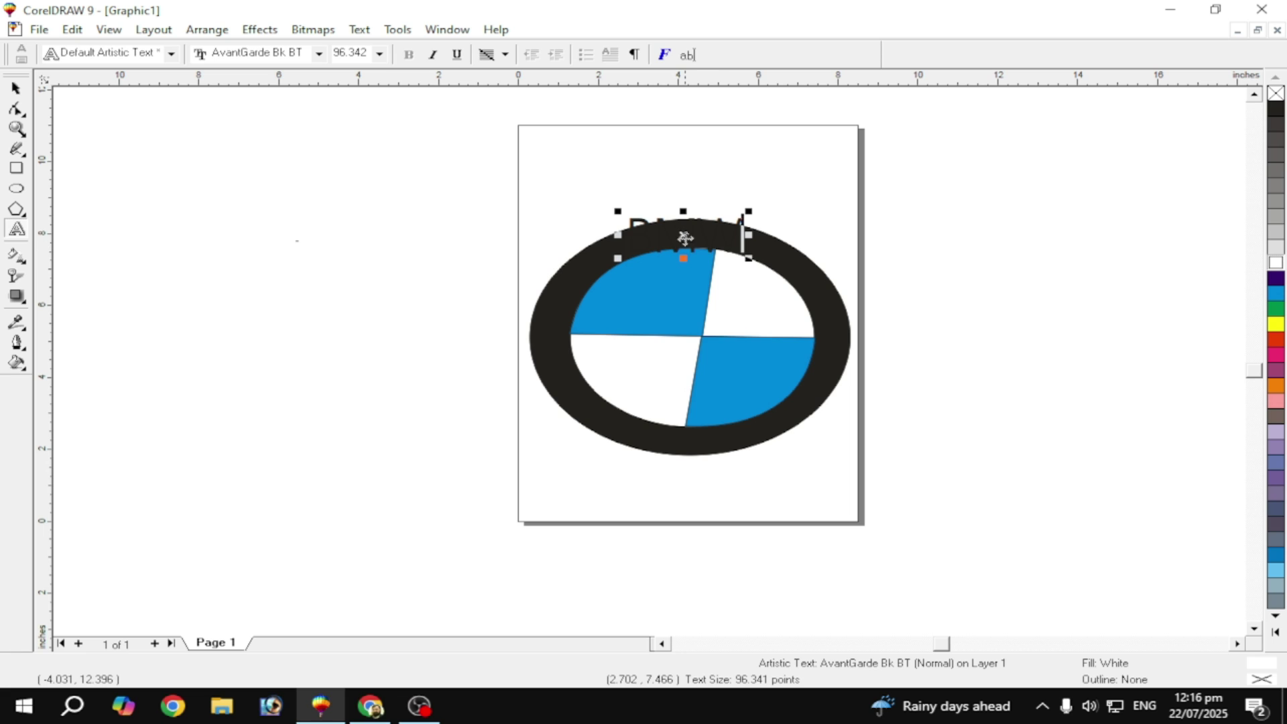
{"action": "key", "text": "ctrl+space"}
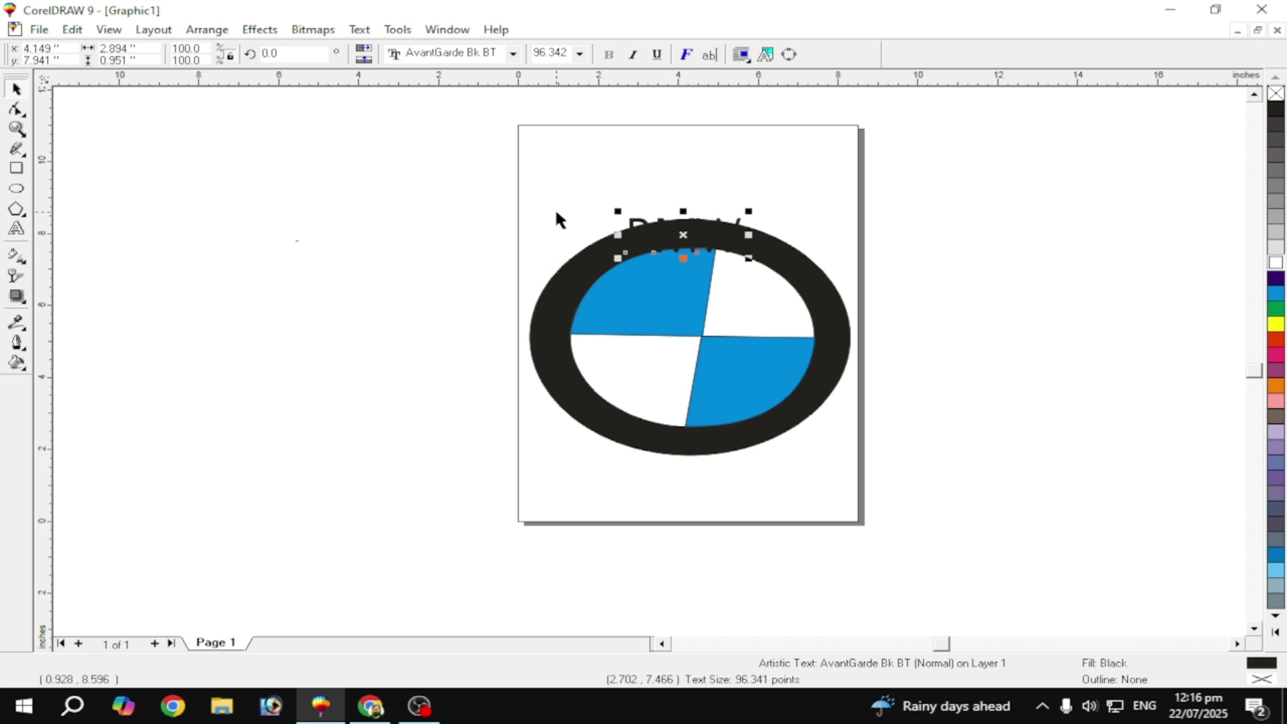
{"action": "left_click", "coordinate": [1275, 264]}
{"action": "right_click", "coordinate": [1275, 263]}
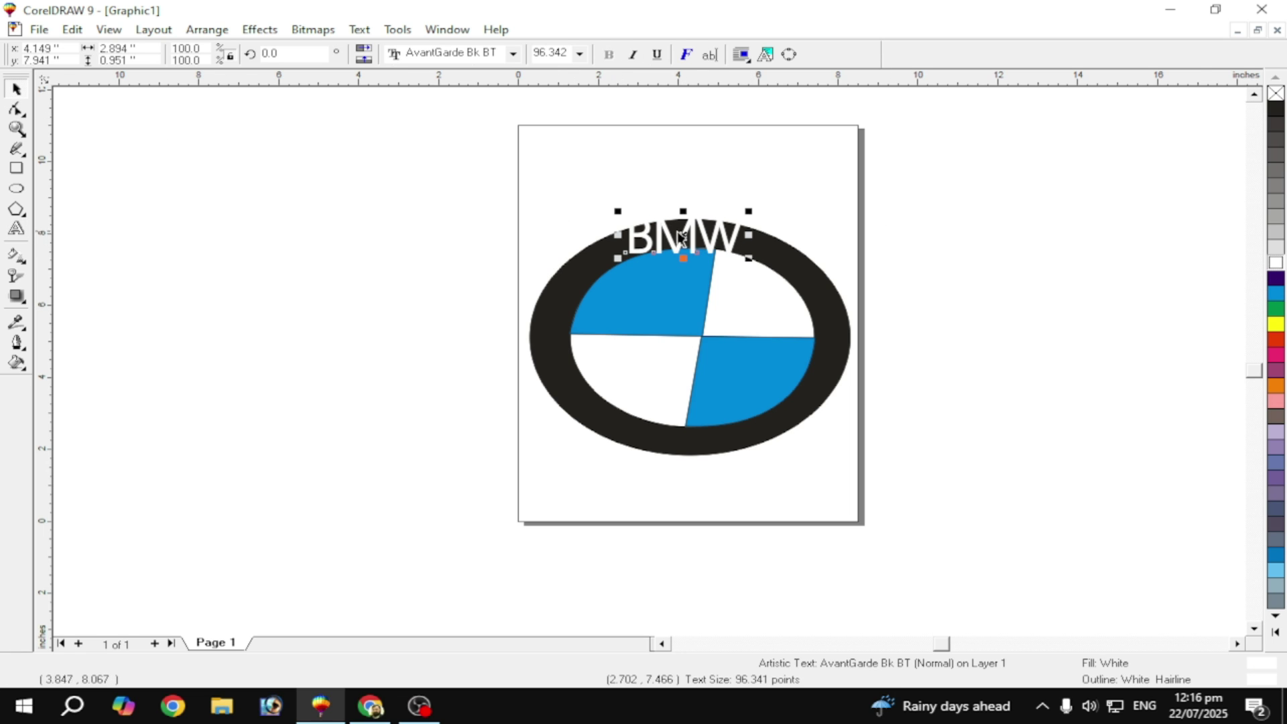
Scale the BMW text to about 50.7 points and 1.74 inches wide within the black band, and break it into separate letters.
{"action": "mouse_move", "coordinate": [749, 256]}
{"action": "left_mouse_down"}
{"action": "mouse_move", "coordinate": [683, 234]}
{"action": "mouse_move", "coordinate": [740, 261]}
{"action": "left_mouse_up"}
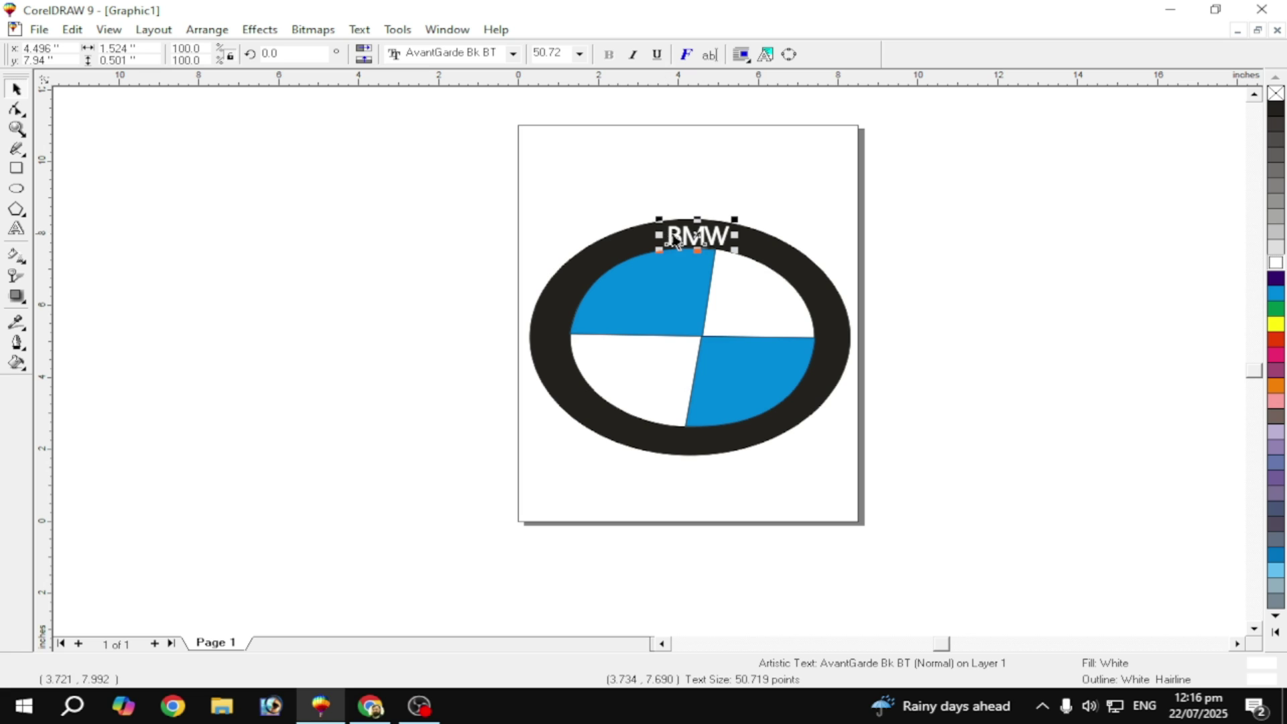
{"action": "left_click_drag", "start_coordinate": [657, 235], "coordinate": [650, 235]}
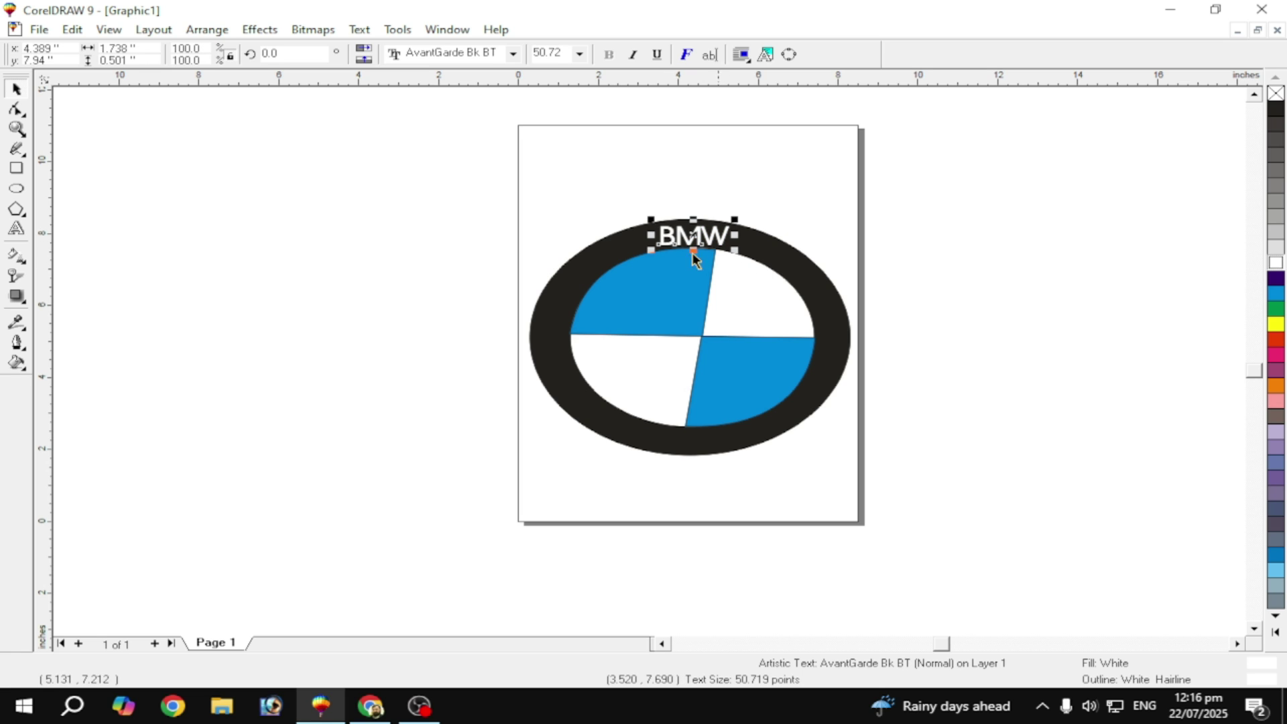
{"action": "key", "text": "ctrl+k"}
Move the letter B left along the black band and rotate it to follow the ring's curve.
{"action": "left_click", "coordinate": [681, 236]}
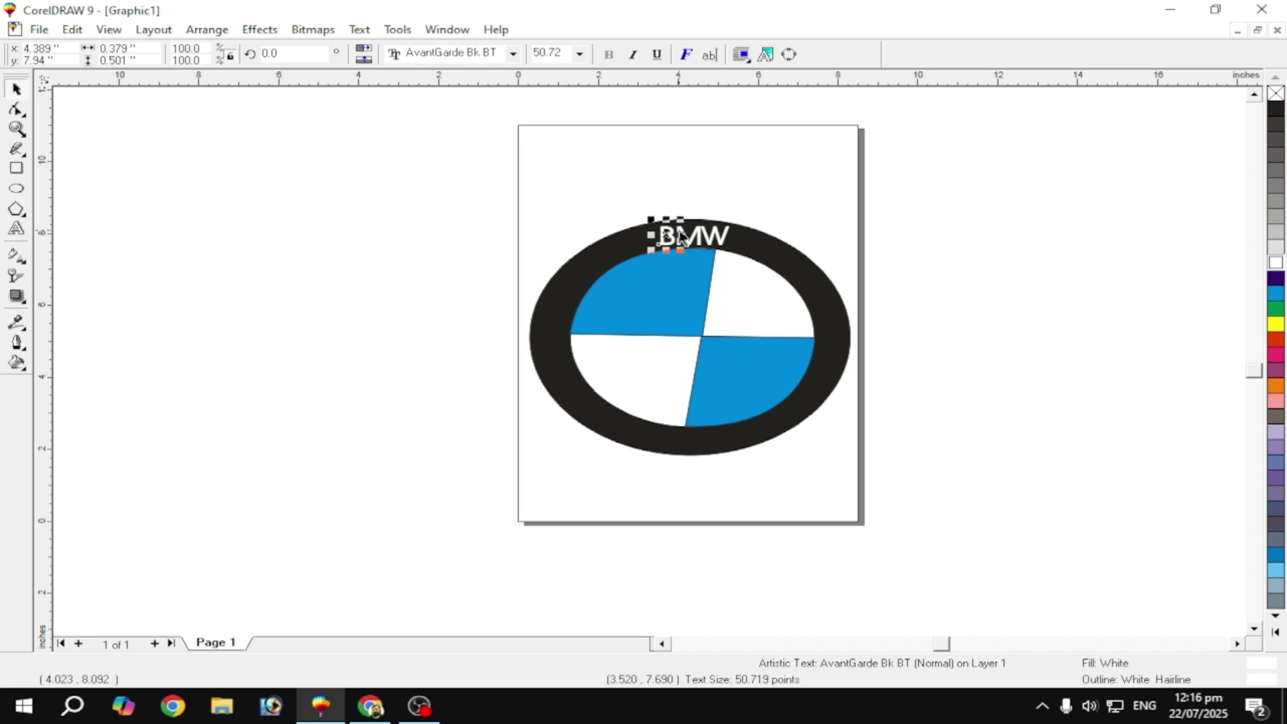
{"action": "left_click_drag", "start_coordinate": [666, 238], "coordinate": [626, 230]}
{"action": "left_click", "coordinate": [1013, 301]}
{"action": "left_click", "coordinate": [633, 238]}
{"action": "left_click_drag", "start_coordinate": [641, 240], "coordinate": [636, 243]}
{"action": "left_click", "coordinate": [923, 305]}
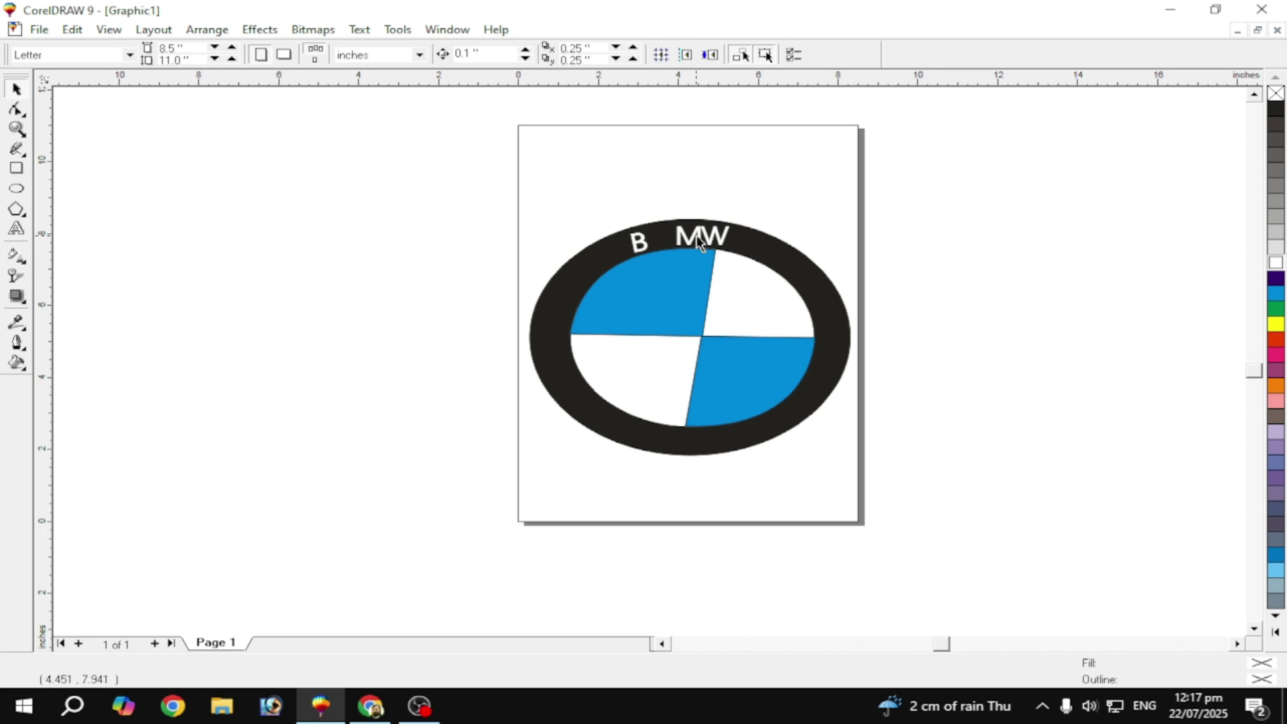
Move the letter W right along the black band and rotate it about 22.5 degrees clockwise to follow the ring's curve.
{"action": "left_click", "coordinate": [702, 243]}
{"action": "left_click_drag", "start_coordinate": [715, 236], "coordinate": [754, 245]}
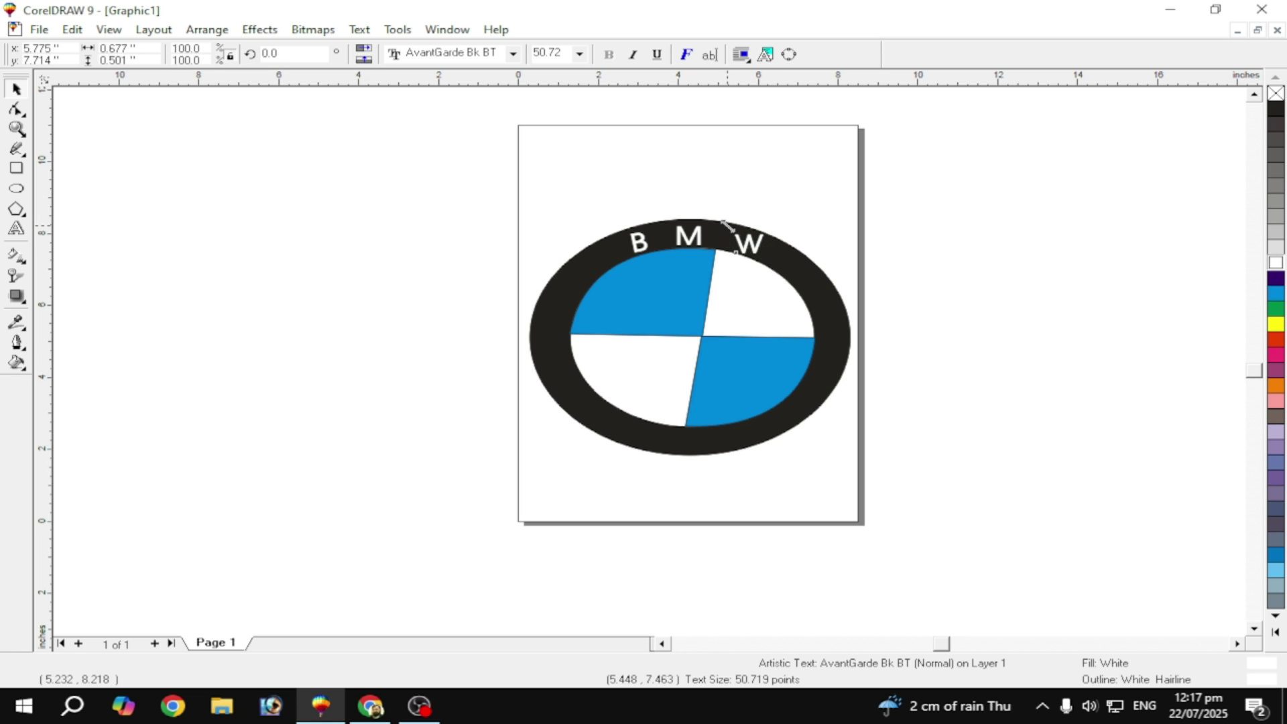
{"action": "left_click", "coordinate": [749, 245]}
{"action": "left_click_drag", "start_coordinate": [725, 228], "coordinate": [734, 222]}
{"action": "left_click", "coordinate": [877, 279]}
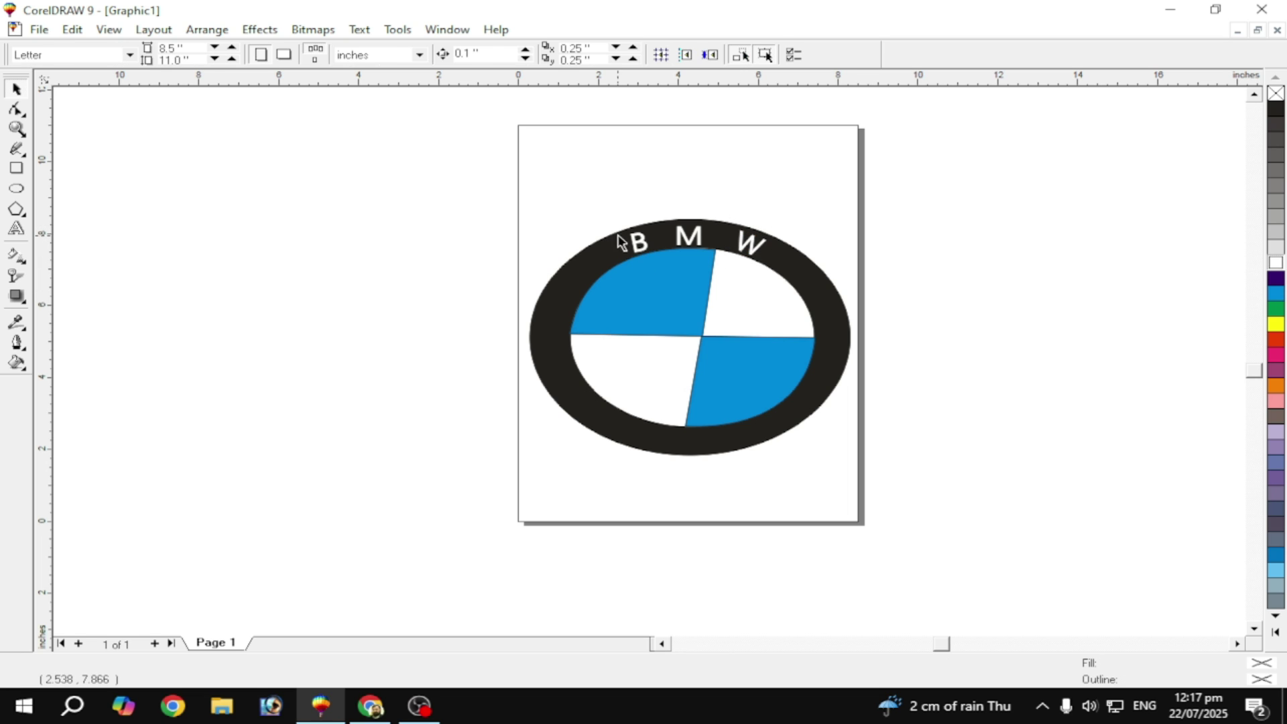
Shift the letter B slightly left and rotate it a little more counterclockwise to match the black band's curve.
{"action": "left_click", "coordinate": [642, 249]}
{"action": "left_click", "coordinate": [640, 242]}
{"action": "left_click_drag", "start_coordinate": [620, 224], "coordinate": [617, 232]}
{"action": "left_click", "coordinate": [925, 295]}
Move the letter M slightly right within the black band, centring it at about 4.36 inches horizontally.
{"action": "left_click", "coordinate": [689, 236]}
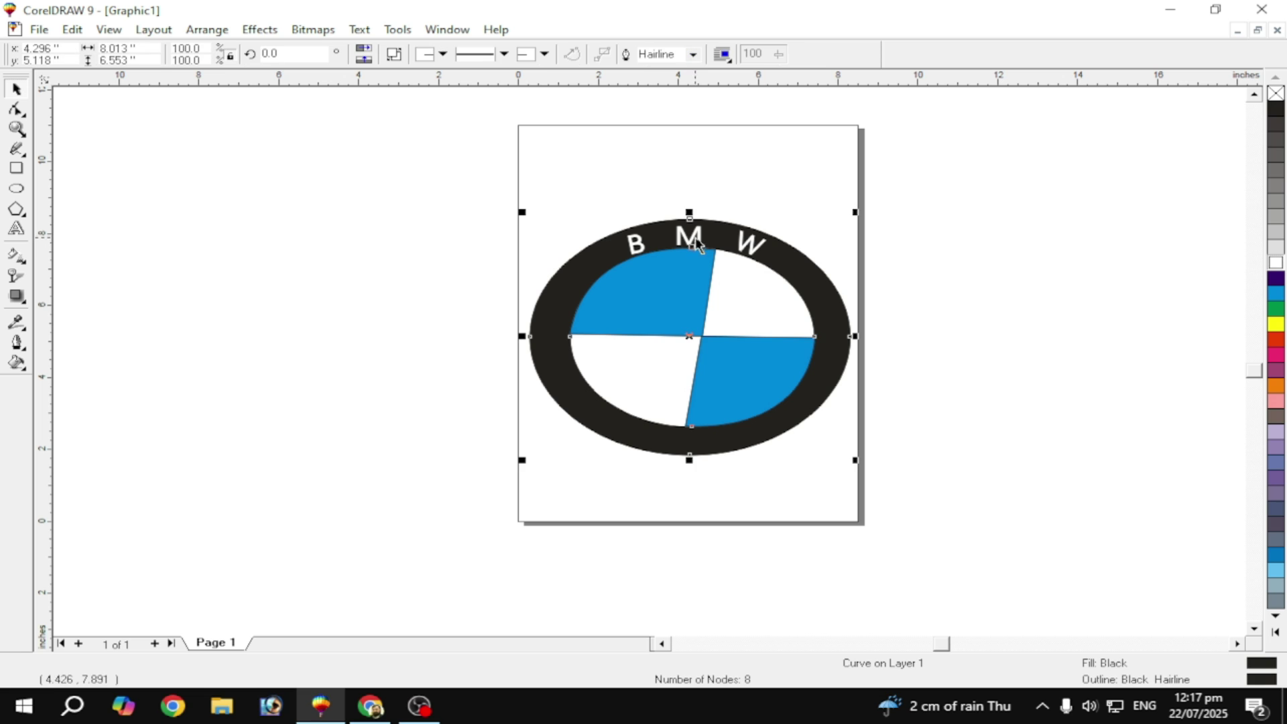
{"action": "left_click", "coordinate": [963, 295]}
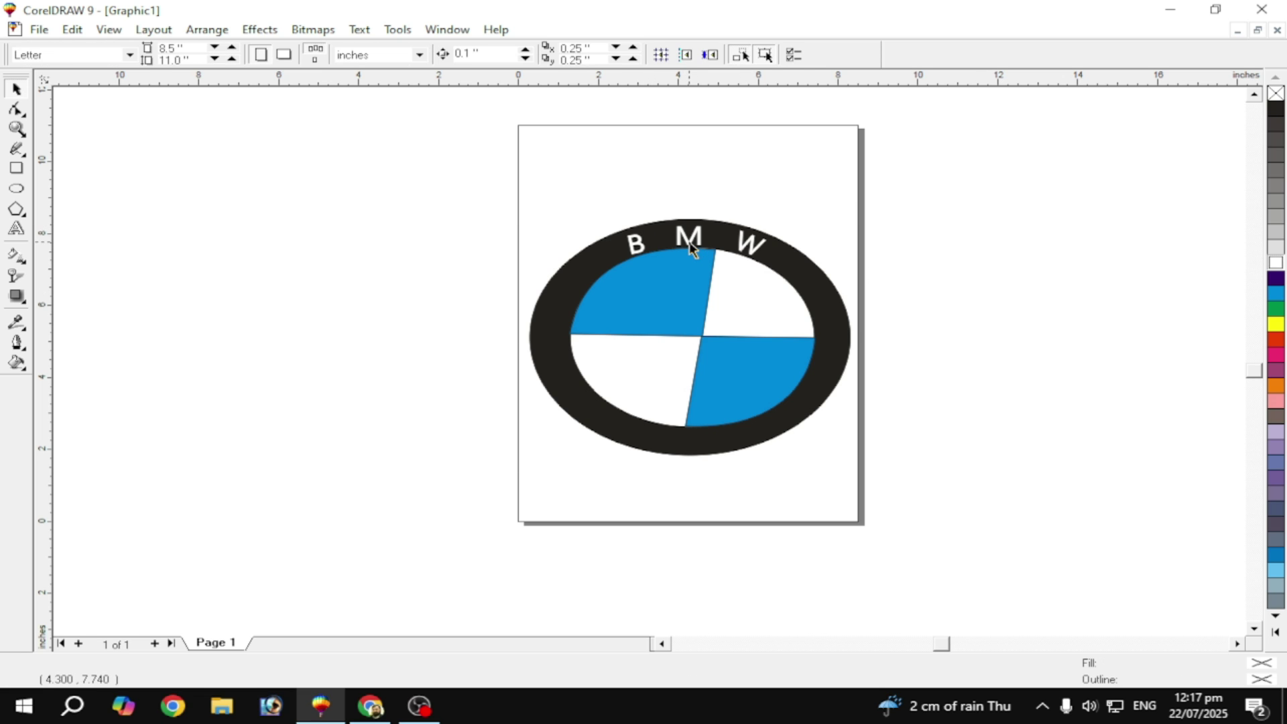
{"action": "left_click", "coordinate": [689, 241]}
{"action": "left_click_drag", "start_coordinate": [689, 236], "coordinate": [694, 236]}
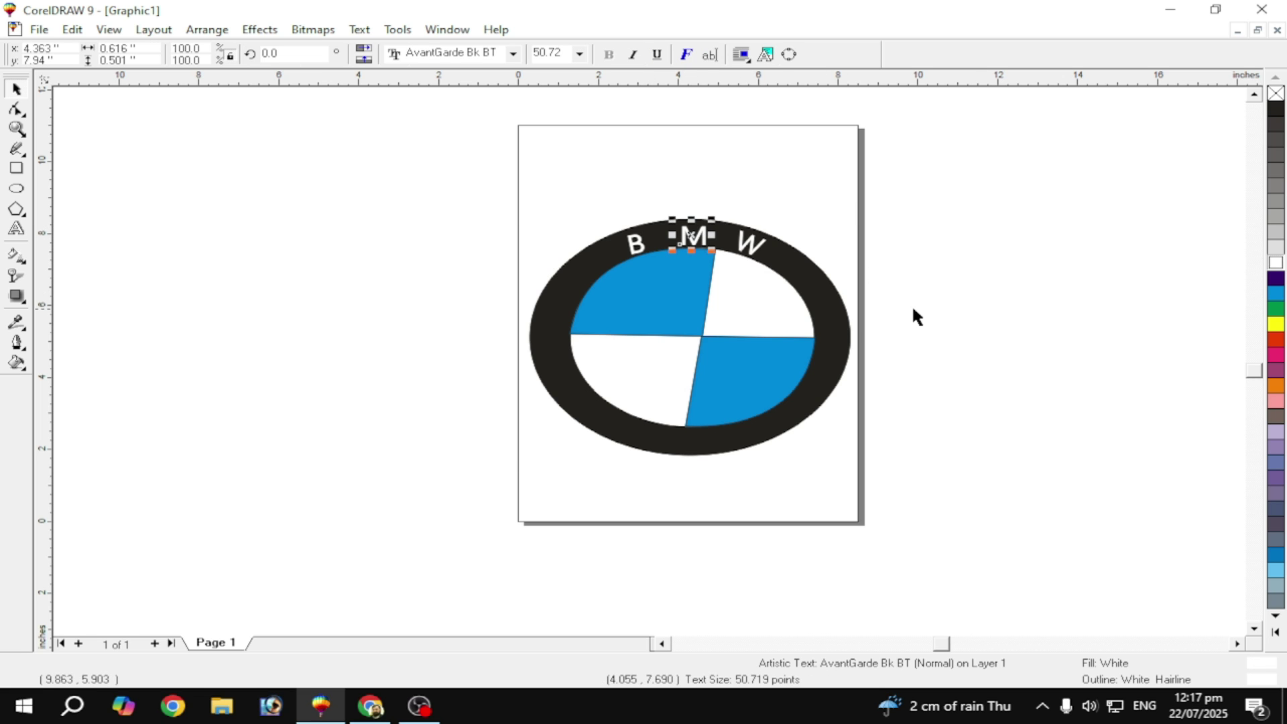
{"action": "left_click", "coordinate": [912, 304]}
Move the rotated letter W slightly farther right along the black band to even out the letter spacing.
{"action": "left_click", "coordinate": [756, 248]}
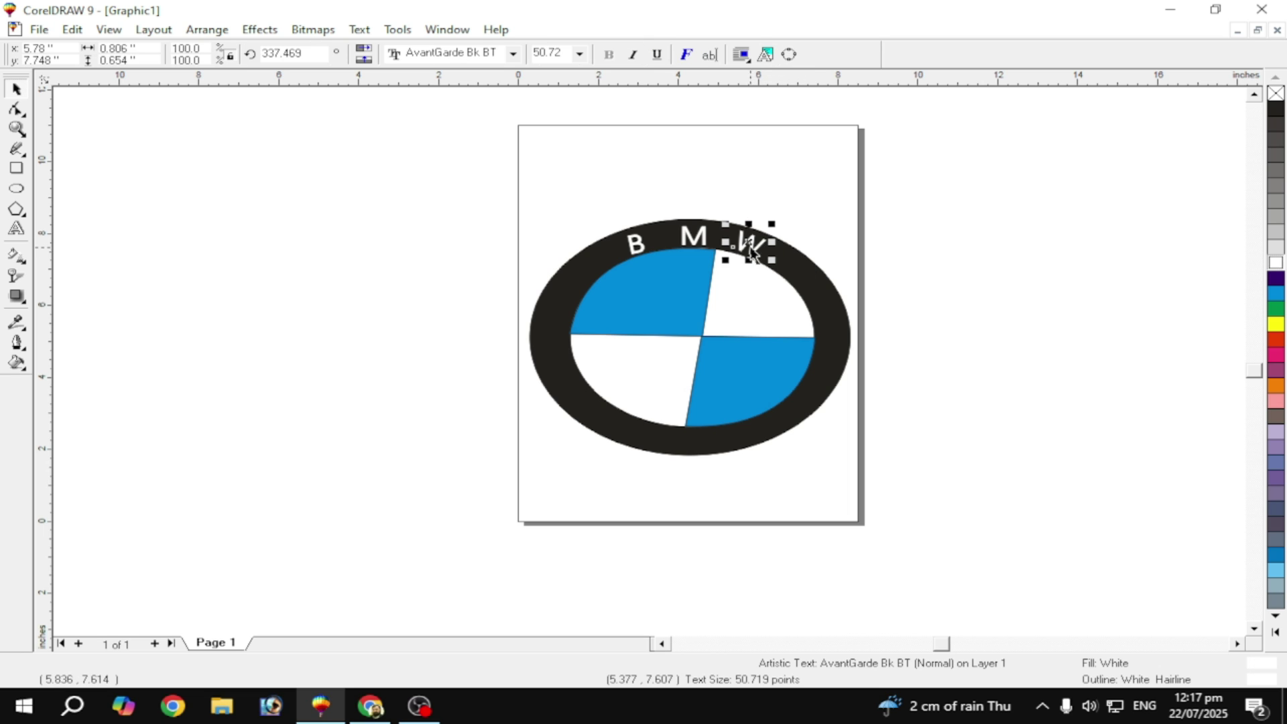
{"action": "left_click_drag", "start_coordinate": [749, 245], "coordinate": [757, 246]}
{"action": "left_click", "coordinate": [861, 309]}
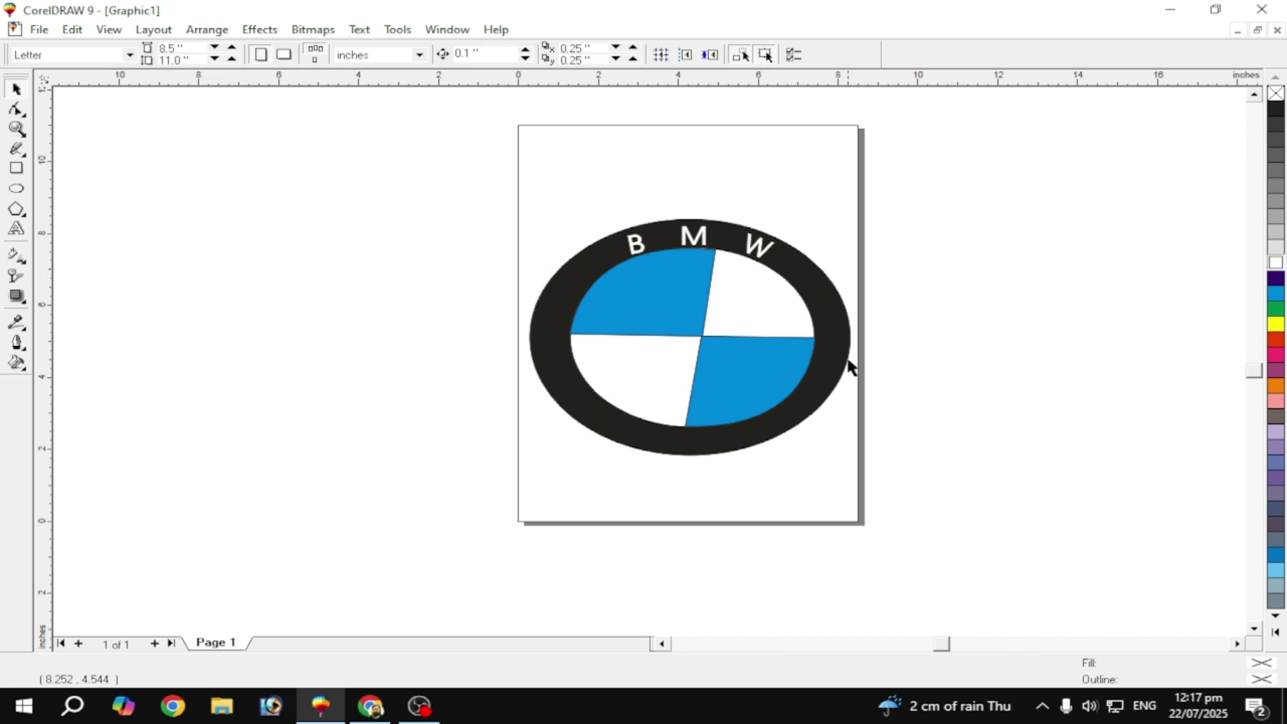